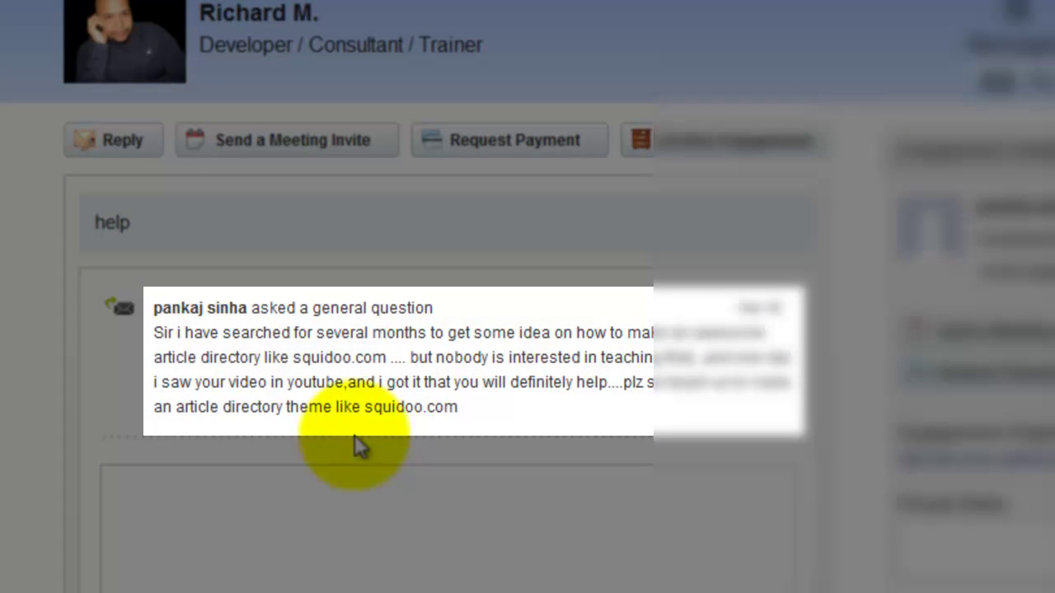
Review the member's question about building an article directory theme and look over the Squidoo home page.
{"action": "left_click_drag", "start_coordinate": [364, 408], "coordinate": [464, 405]}
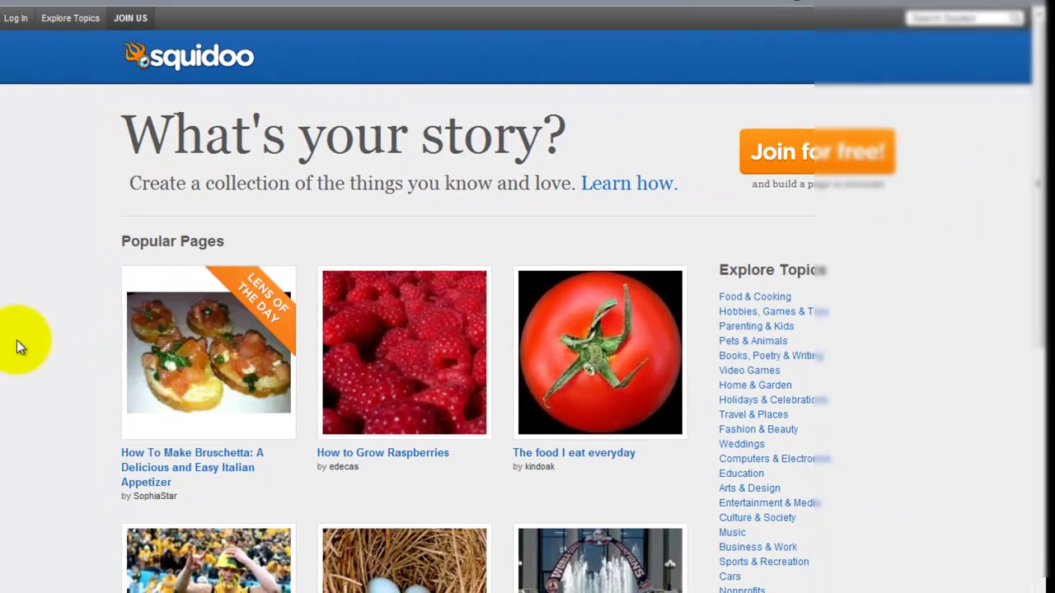
{"action": "mouse_move", "coordinate": [1036, 71]}
{"action": "left_mouse_down"}
{"action": "mouse_move", "coordinate": [1006, 336]}
{"action": "mouse_move", "coordinate": [1002, 505]}
{"action": "mouse_move", "coordinate": [1013, 440]}
{"action": "mouse_move", "coordinate": [1022, 59]}
{"action": "left_mouse_up"}
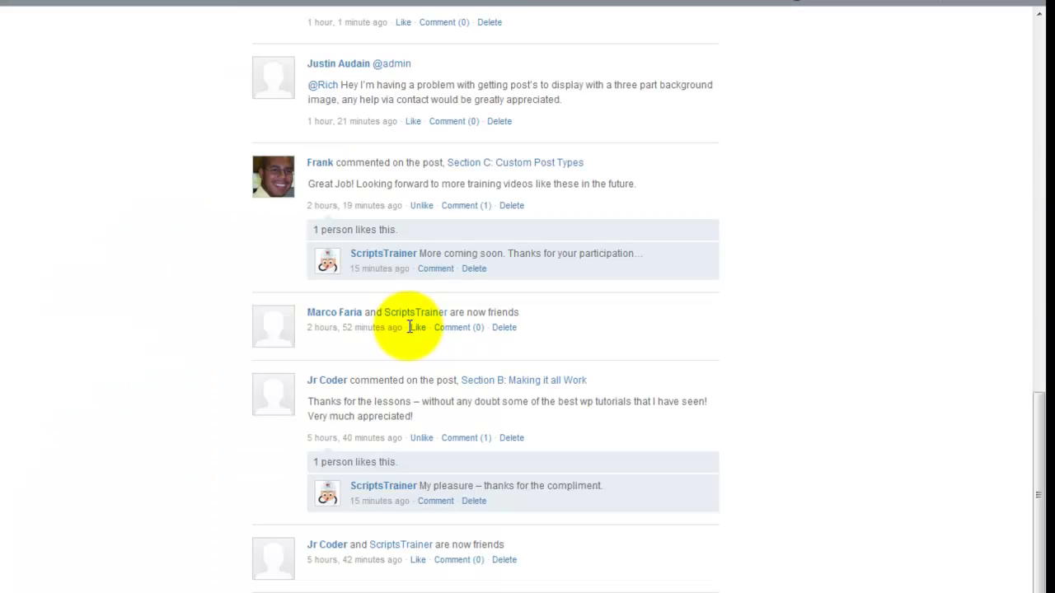
Go from the ScriptsTrainer wall to the WPAsk.me home page.
{"action": "scroll", "coordinate": [428, 371], "scroll_direction": "up", "scroll_amount": 15}
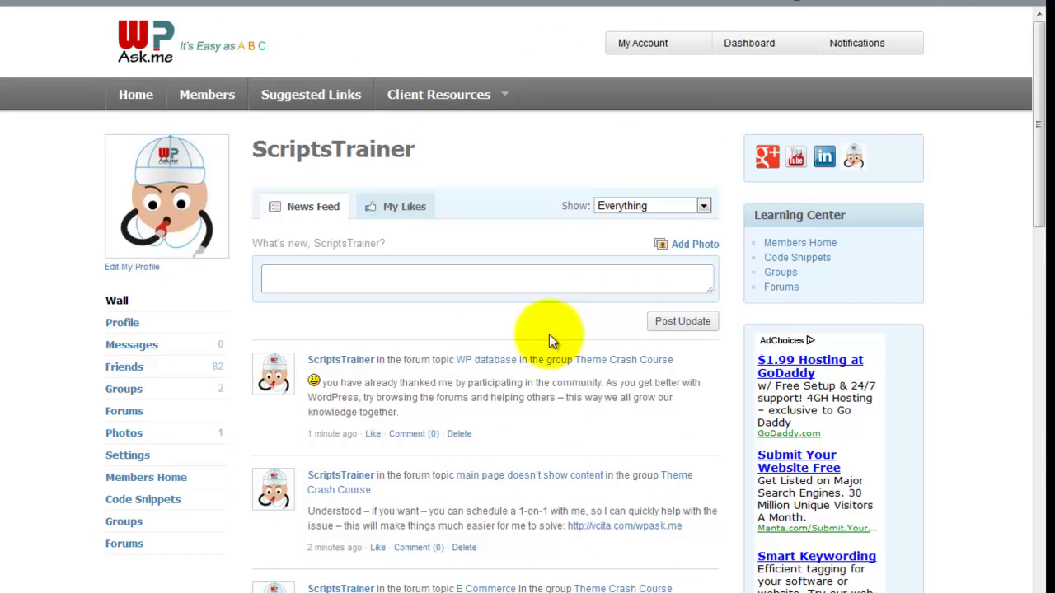
{"action": "left_click", "coordinate": [142, 99]}
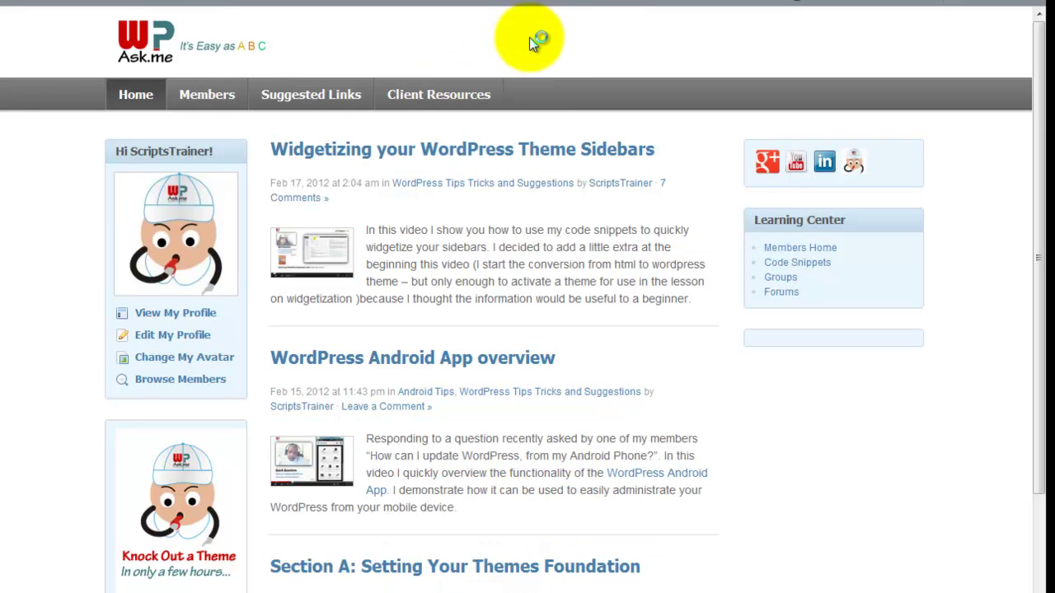
{"action": "left_click", "coordinate": [494, 2]}
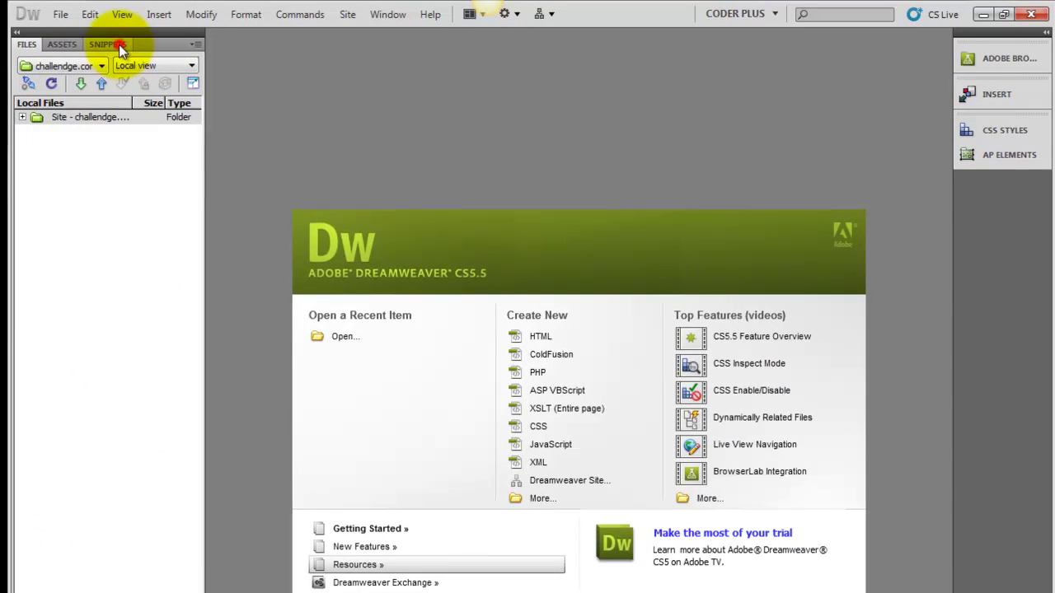
Detach and lengthen Dreamweaver's Snippets panel, and expand WordPress Snippets down to the 2) Development Sections subfolders.
{"action": "left_click_drag", "start_coordinate": [108, 44], "coordinate": [586, 175]}
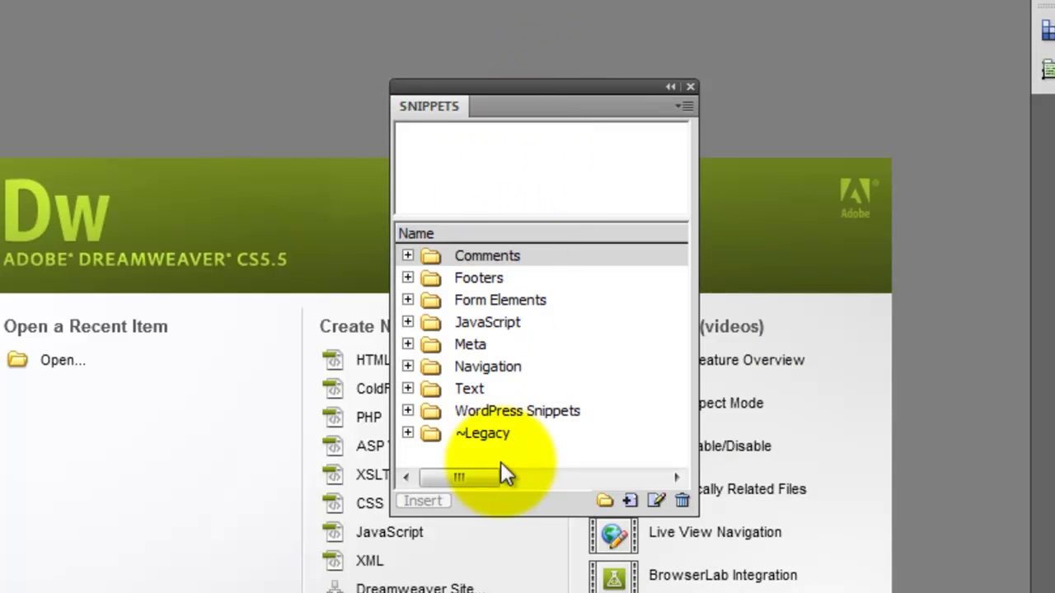
{"action": "left_click_drag", "start_coordinate": [510, 516], "coordinate": [497, 590]}
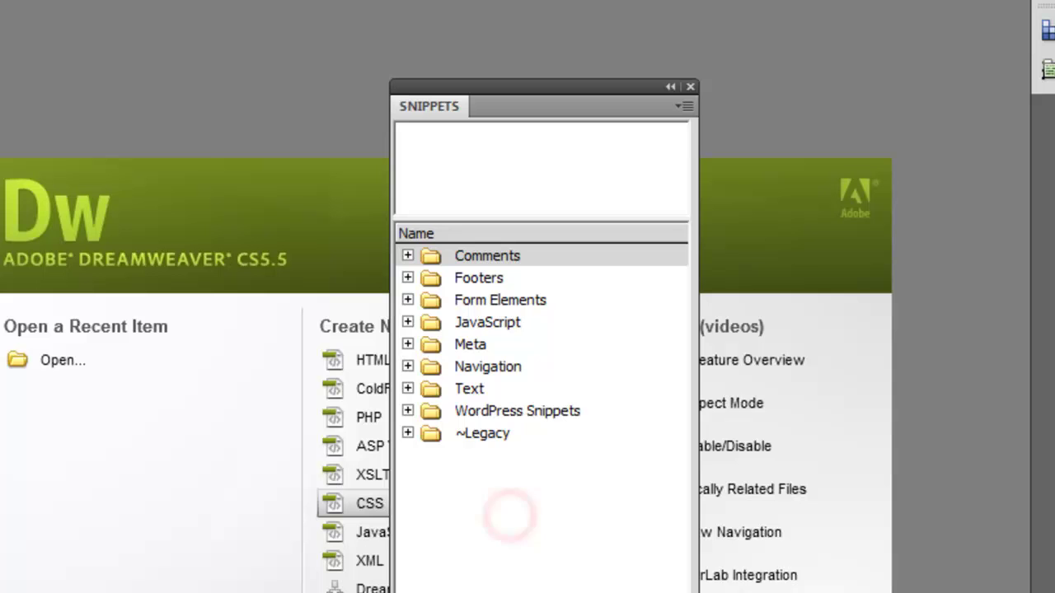
{"action": "left_click", "coordinate": [409, 411]}
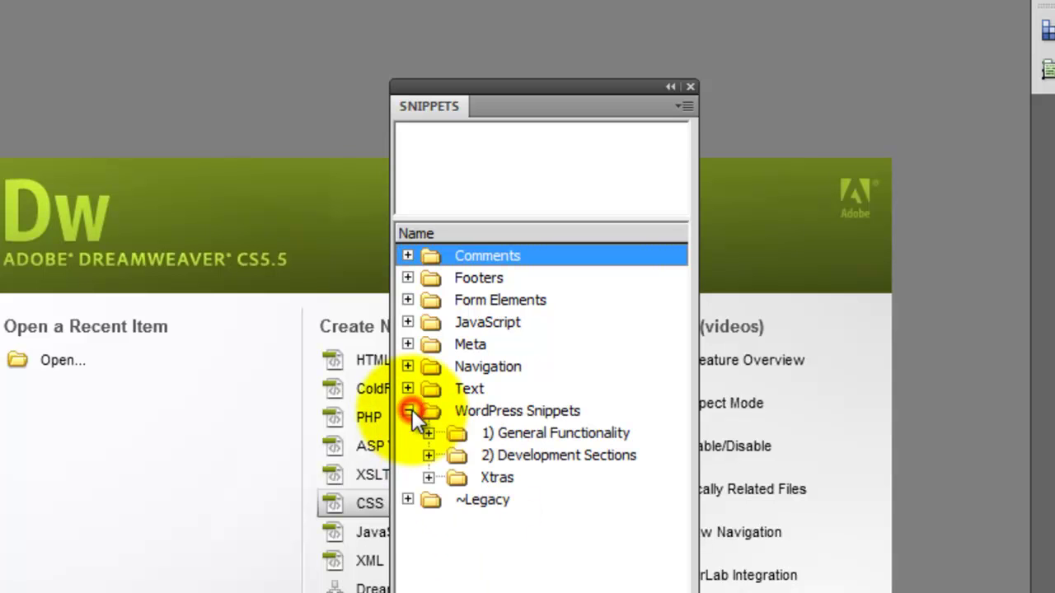
{"action": "left_click", "coordinate": [428, 456]}
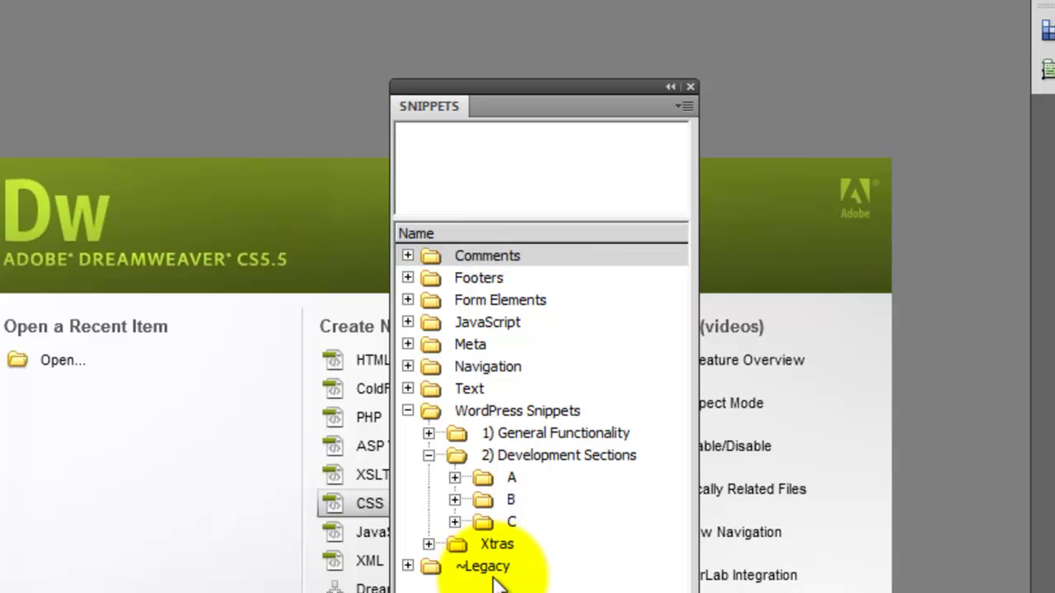
Switch to Squidoo in Chrome and examine the home page's grid of popular pages.
{"action": "key", "text": "alt+Tab"}
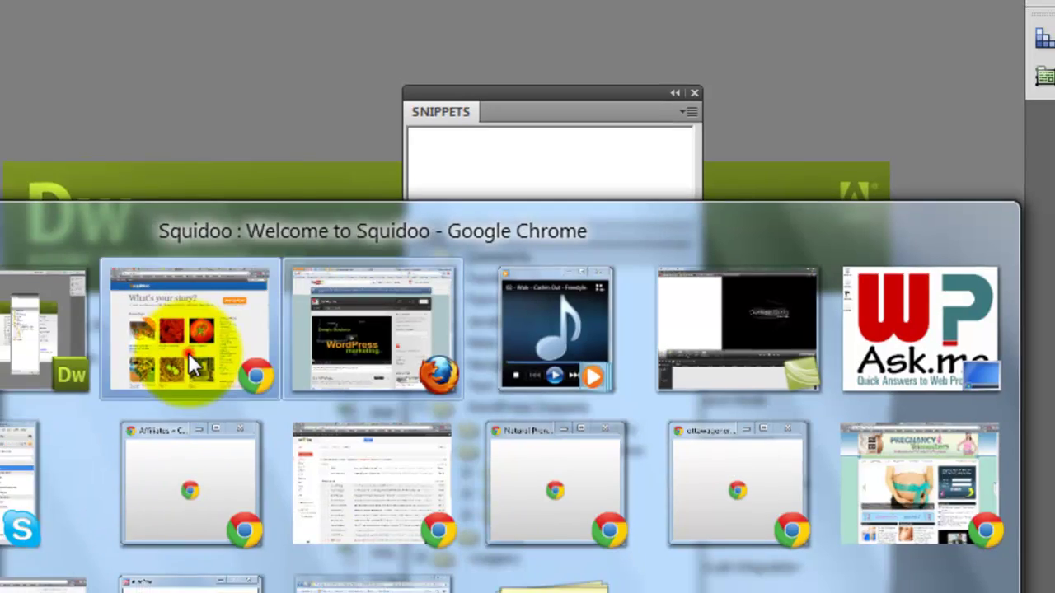
{"action": "left_click", "coordinate": [191, 365]}
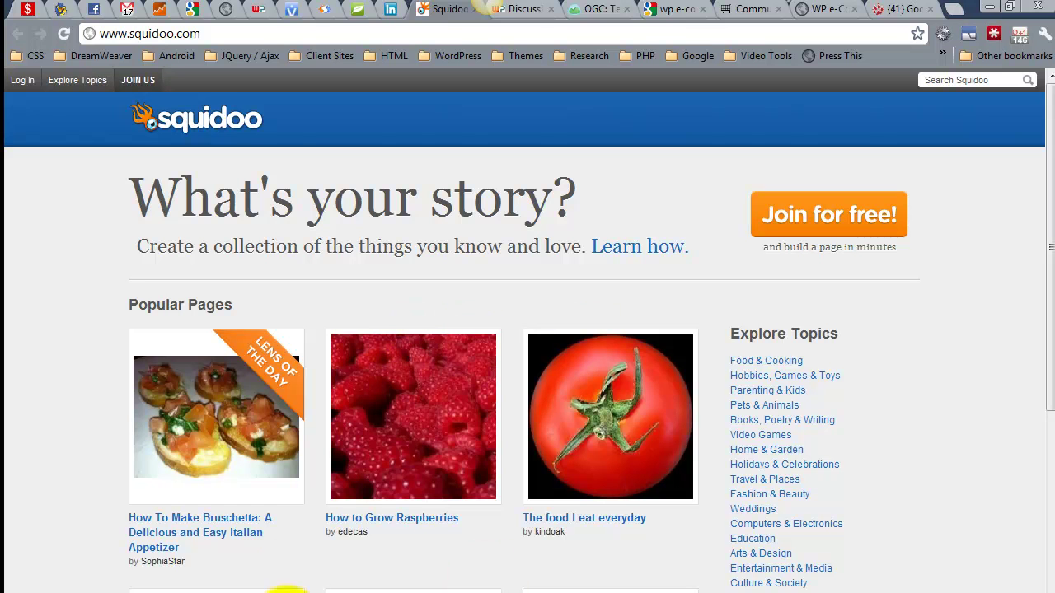
{"action": "scroll", "coordinate": [346, 445], "scroll_direction": "down", "scroll_amount": 4}
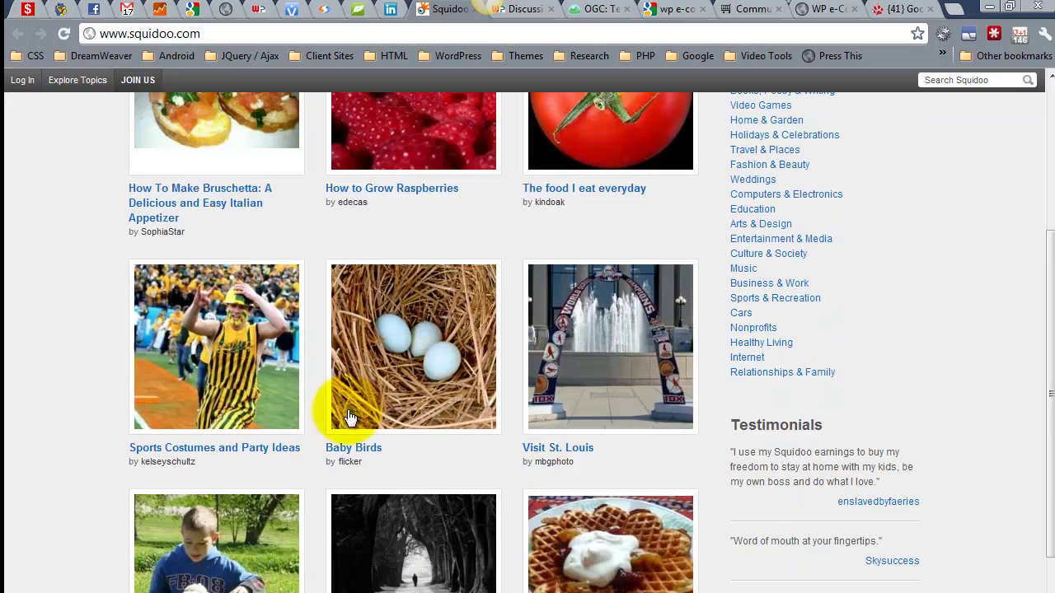
{"action": "scroll", "coordinate": [483, 379], "scroll_direction": "down", "scroll_amount": 7}
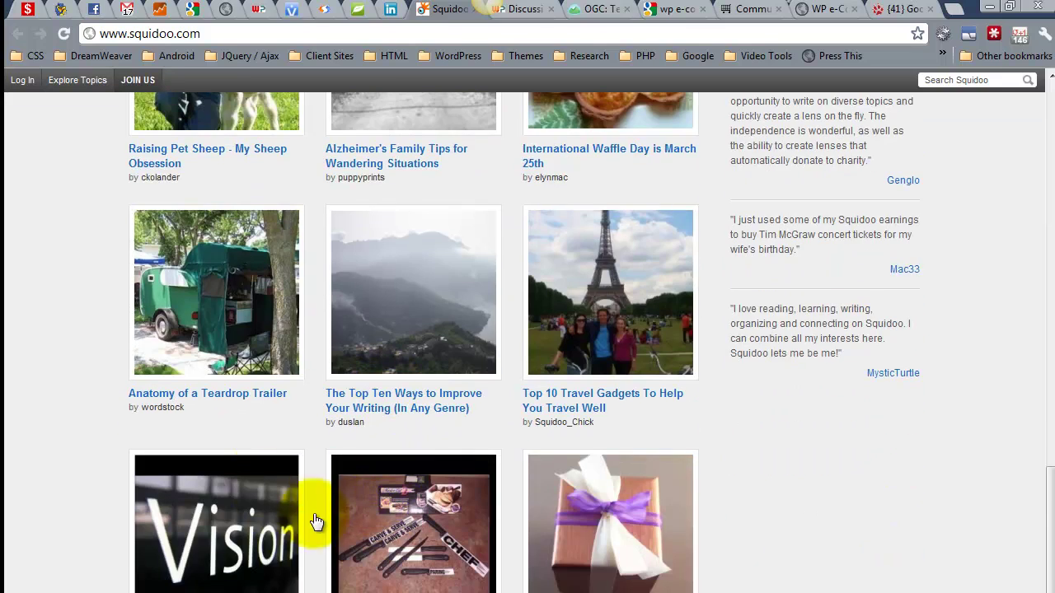
{"action": "scroll", "coordinate": [577, 445], "scroll_direction": "up", "scroll_amount": 11}
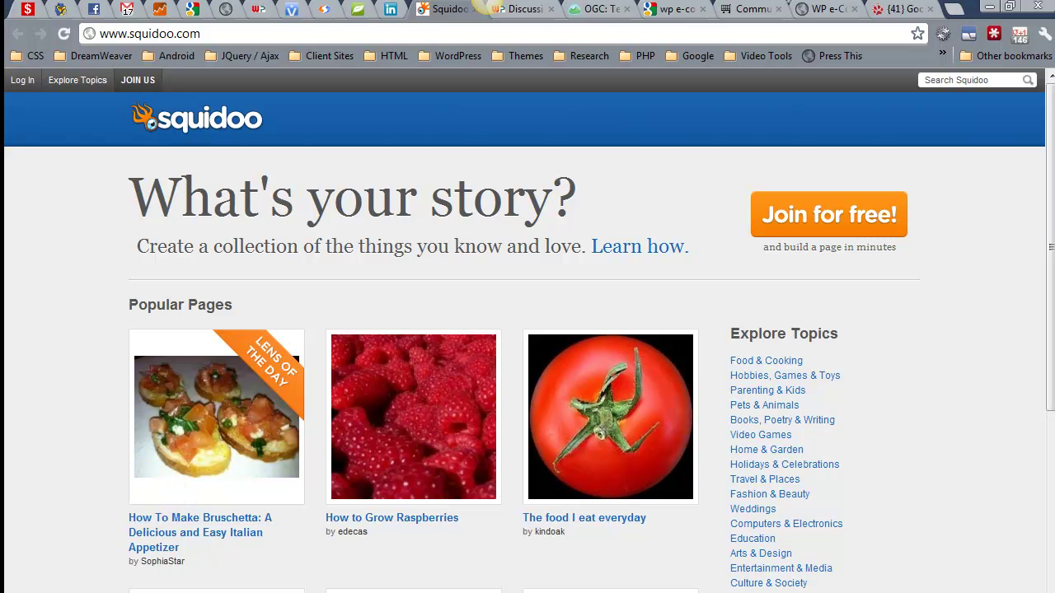
{"action": "scroll", "coordinate": [514, 577], "scroll_direction": "down", "scroll_amount": 3}
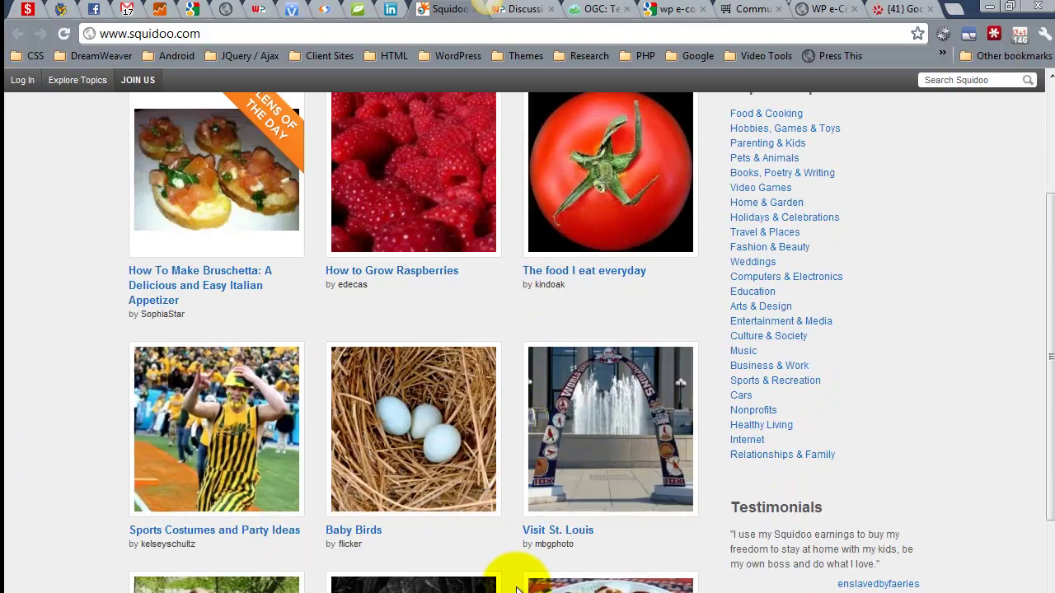
{"action": "key", "text": "alt+Tab"}
{"action": "key", "text": "Escape"}
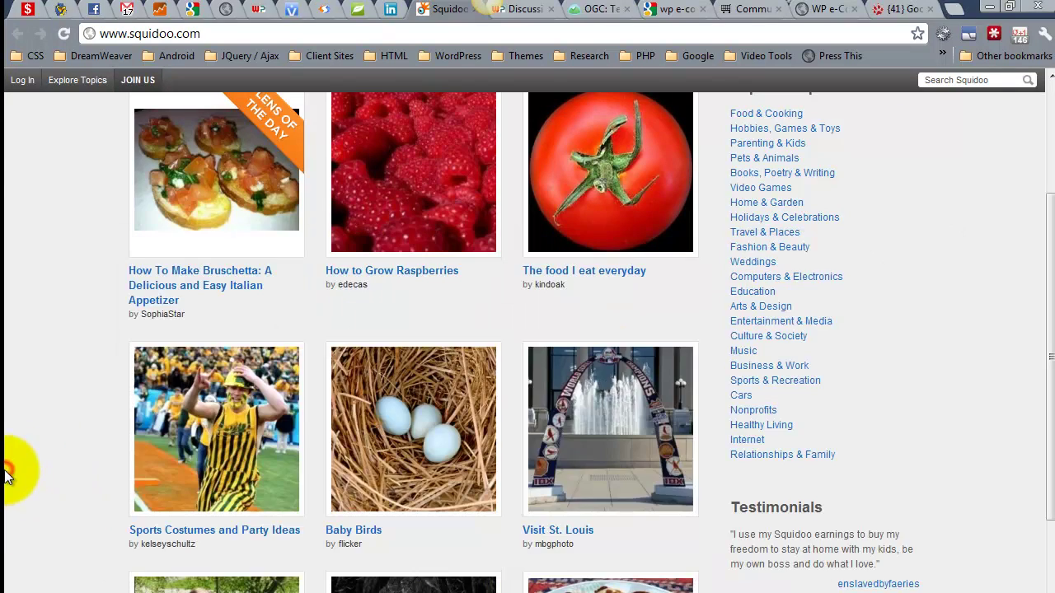
{"action": "scroll", "coordinate": [91, 493], "scroll_direction": "up", "scroll_amount": 3}
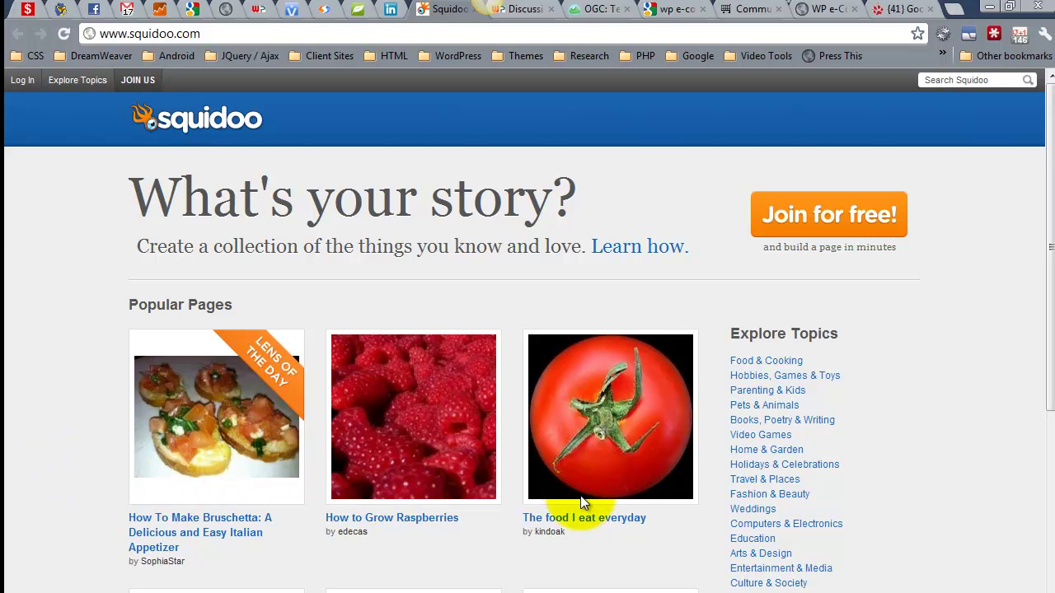
{"action": "scroll", "coordinate": [584, 500], "scroll_direction": "down", "scroll_amount": 5}
{"action": "scroll", "coordinate": [585, 343], "scroll_direction": "down", "scroll_amount": 5}
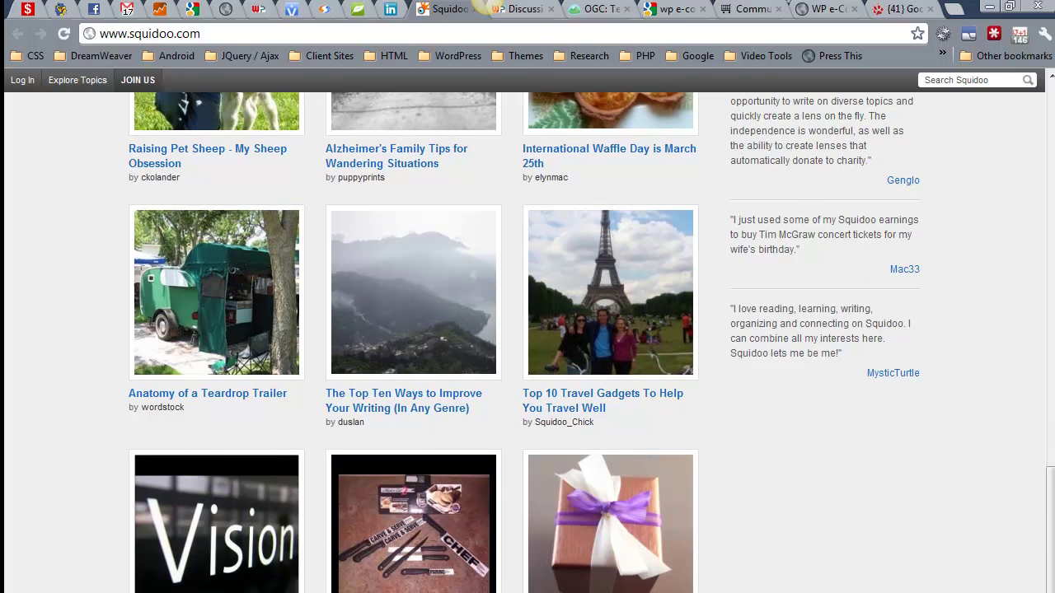
{"action": "scroll", "coordinate": [480, 5], "scroll_direction": "up", "scroll_amount": 5}
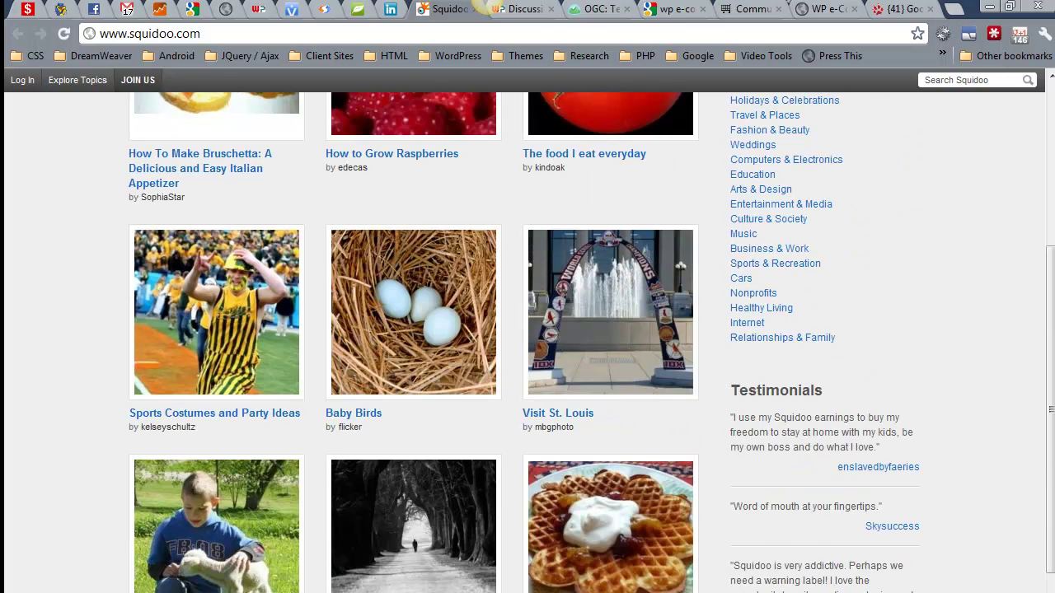
{"action": "scroll", "coordinate": [480, 5], "scroll_direction": "up", "scroll_amount": 4}
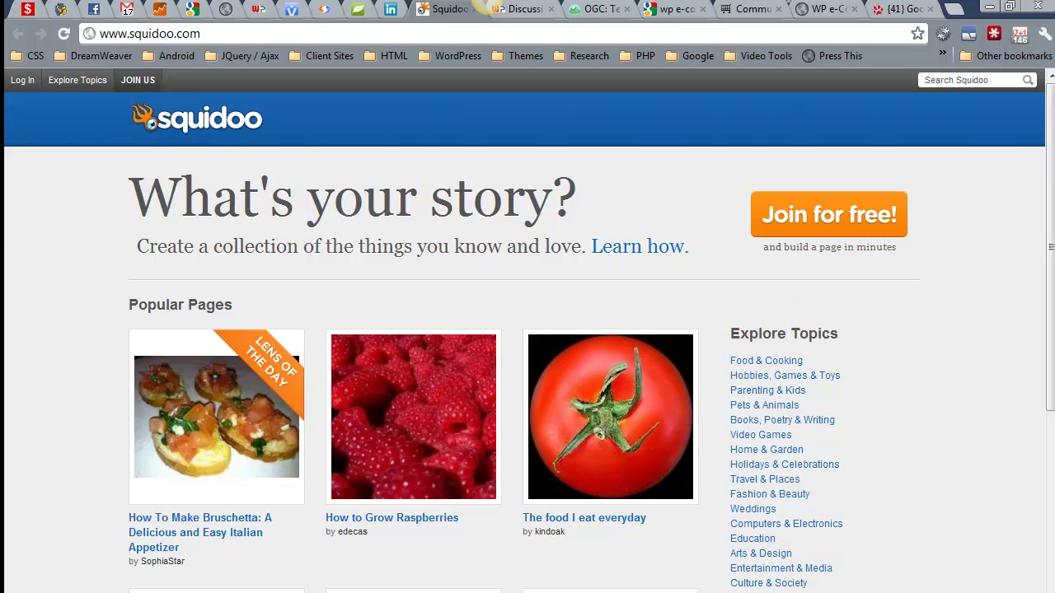
Examine the Squidoo home page's Testimonials sidebar and open the "How To Make Bruschetta" article.
{"action": "scroll", "coordinate": [528, 330], "scroll_direction": "down", "scroll_amount": 4}
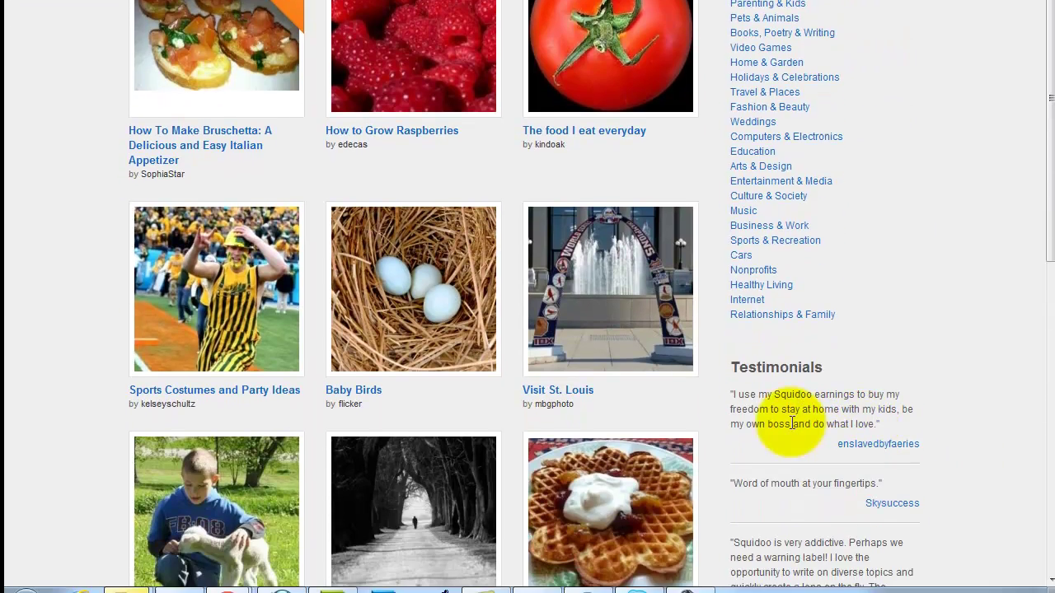
{"action": "scroll", "coordinate": [853, 412], "scroll_direction": "down", "scroll_amount": 3}
{"action": "scroll", "coordinate": [841, 379], "scroll_direction": "up", "scroll_amount": 2}
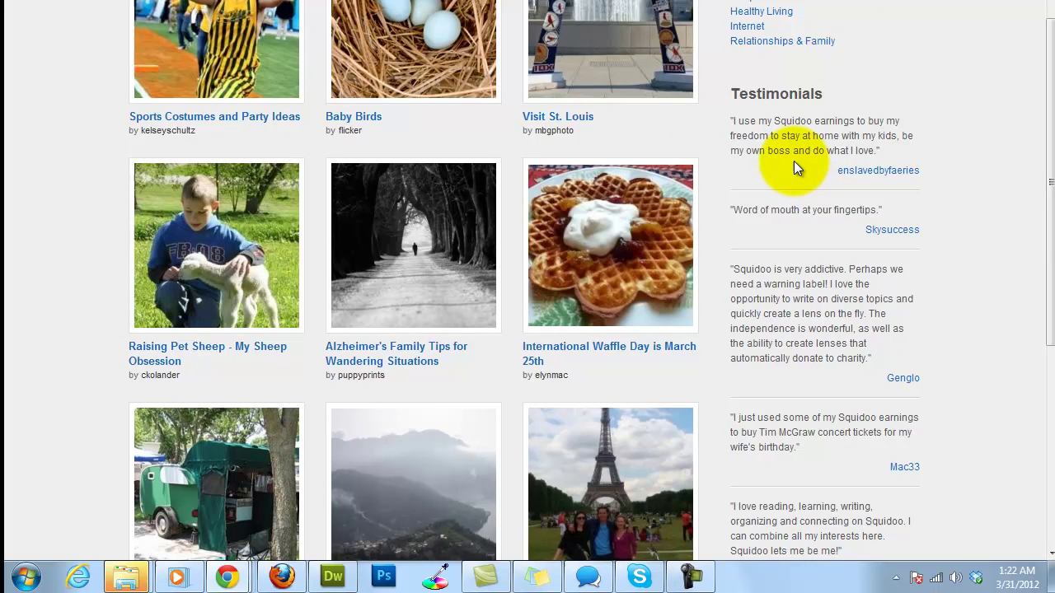
{"action": "scroll", "coordinate": [793, 165], "scroll_direction": "down", "scroll_amount": 1}
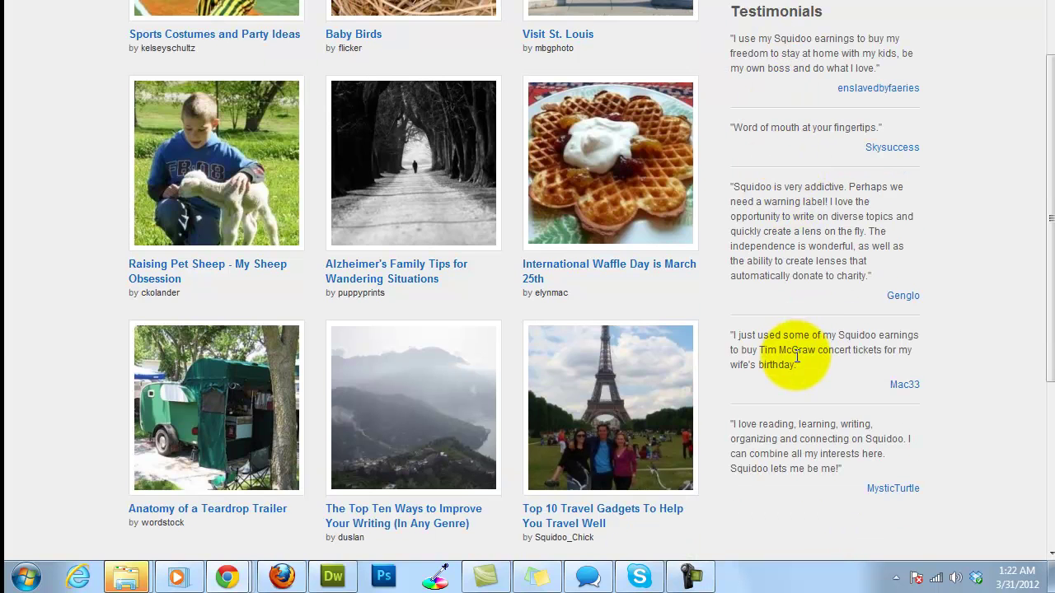
{"action": "scroll", "coordinate": [734, 355], "scroll_direction": "up", "scroll_amount": 6}
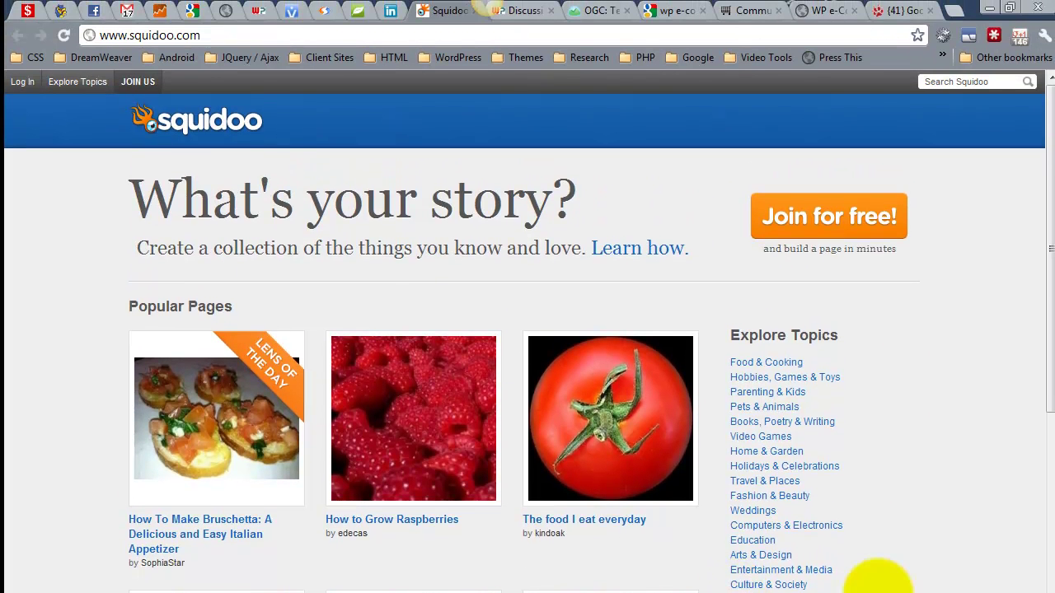
{"action": "left_click", "coordinate": [199, 467]}
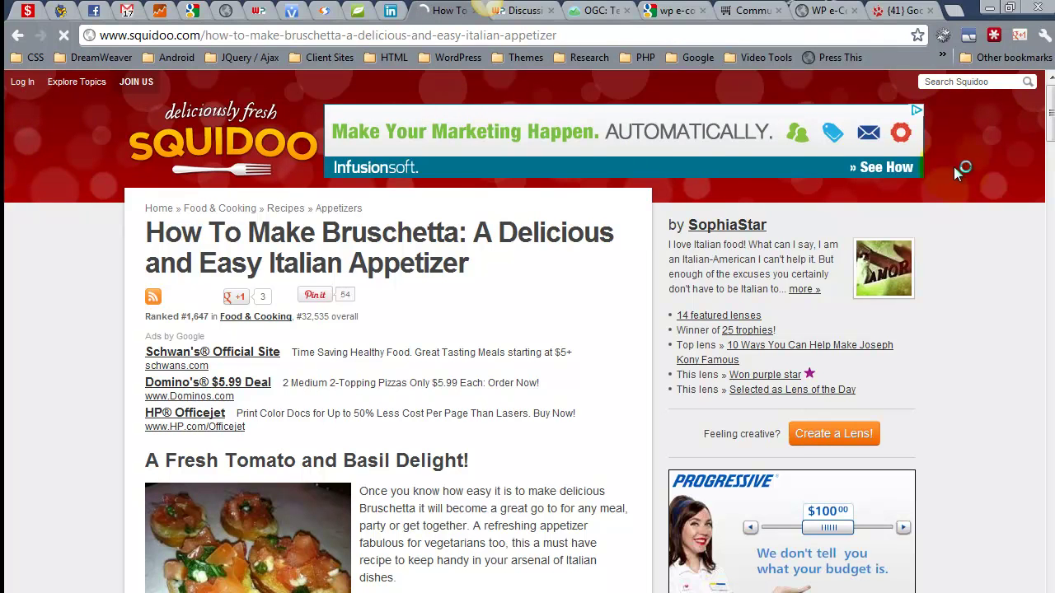
Switch to Dreamweaver, expand snippet folders B and C, and select the Check Page snippet under Conditionals.
{"action": "key", "text": "alt+Tab"}
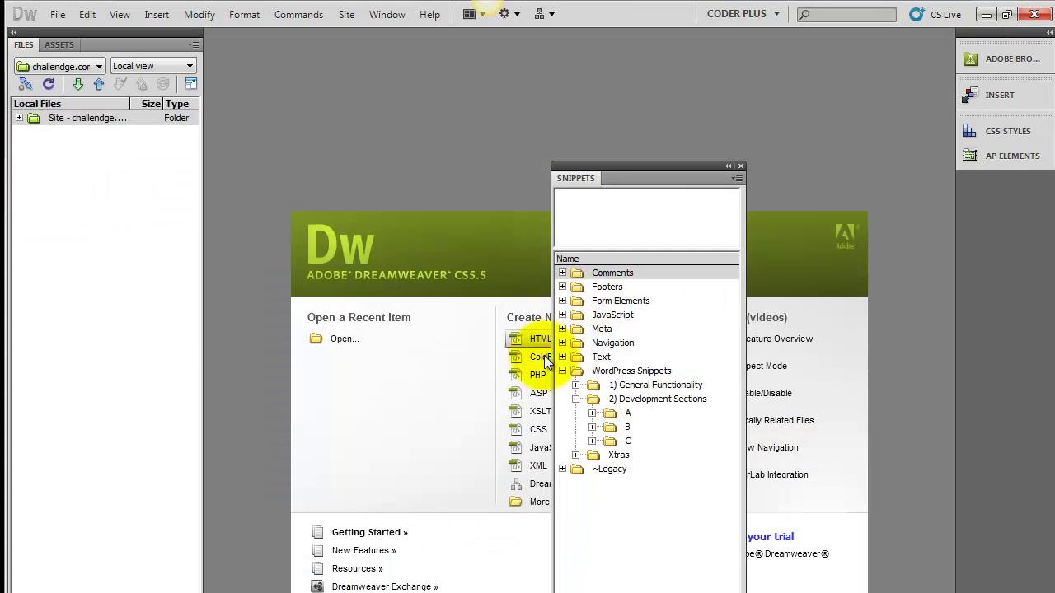
{"action": "left_click", "coordinate": [592, 428]}
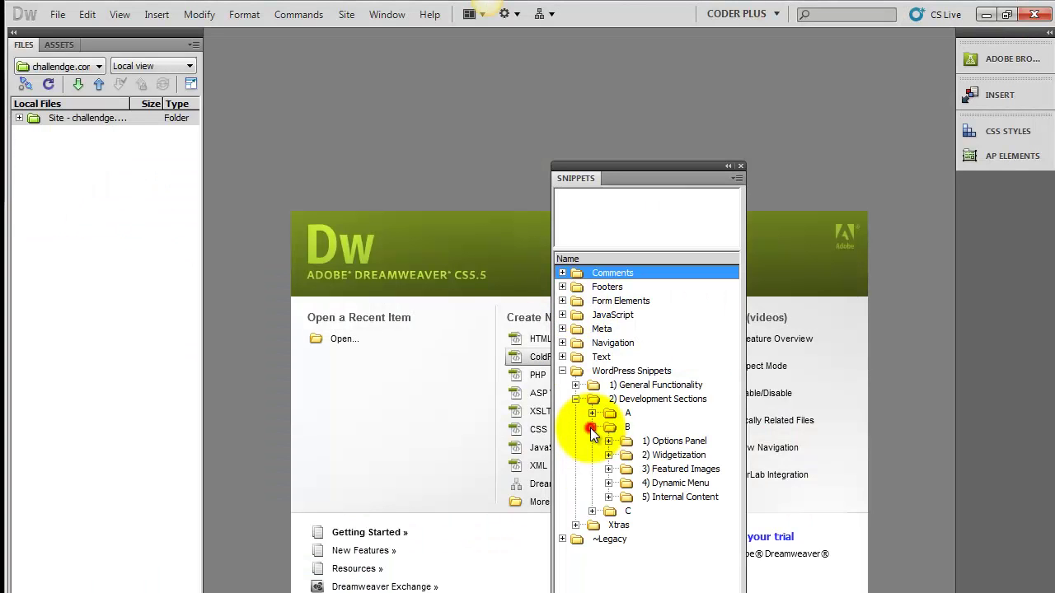
{"action": "left_click", "coordinate": [592, 511]}
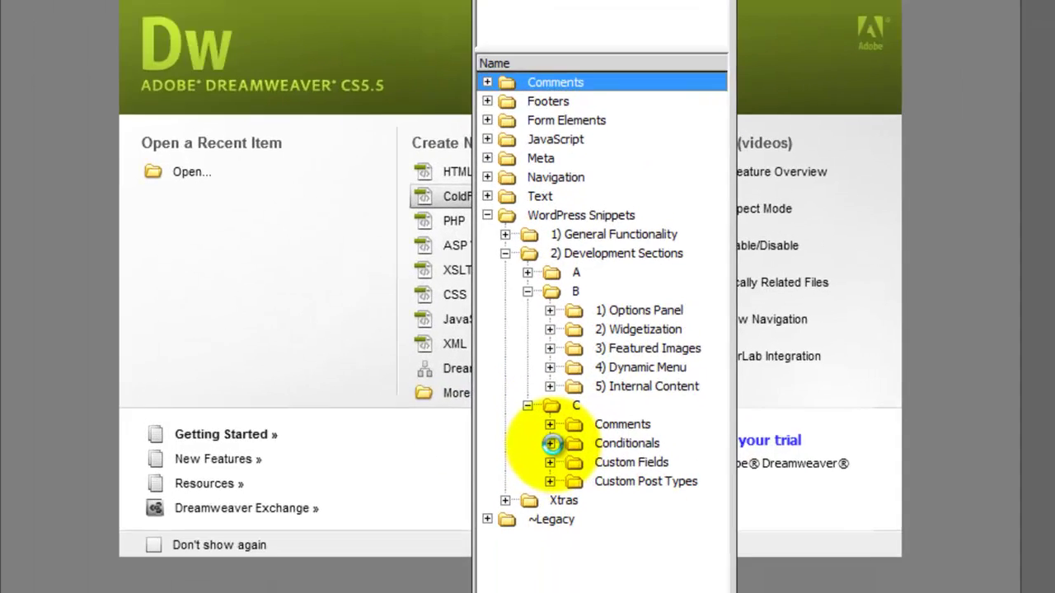
{"action": "left_click", "coordinate": [550, 444]}
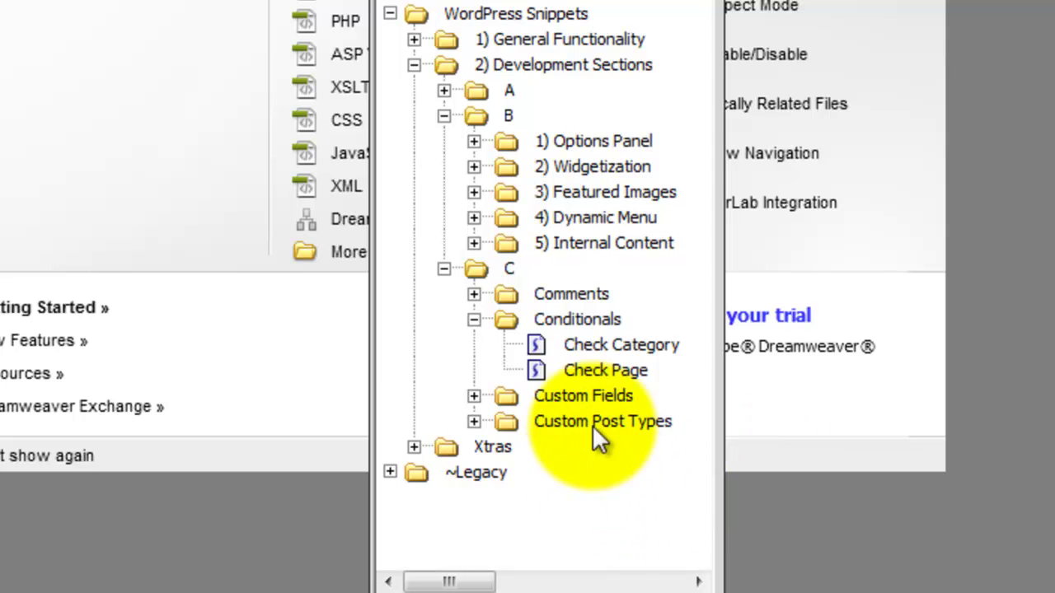
{"action": "left_click", "coordinate": [606, 368]}
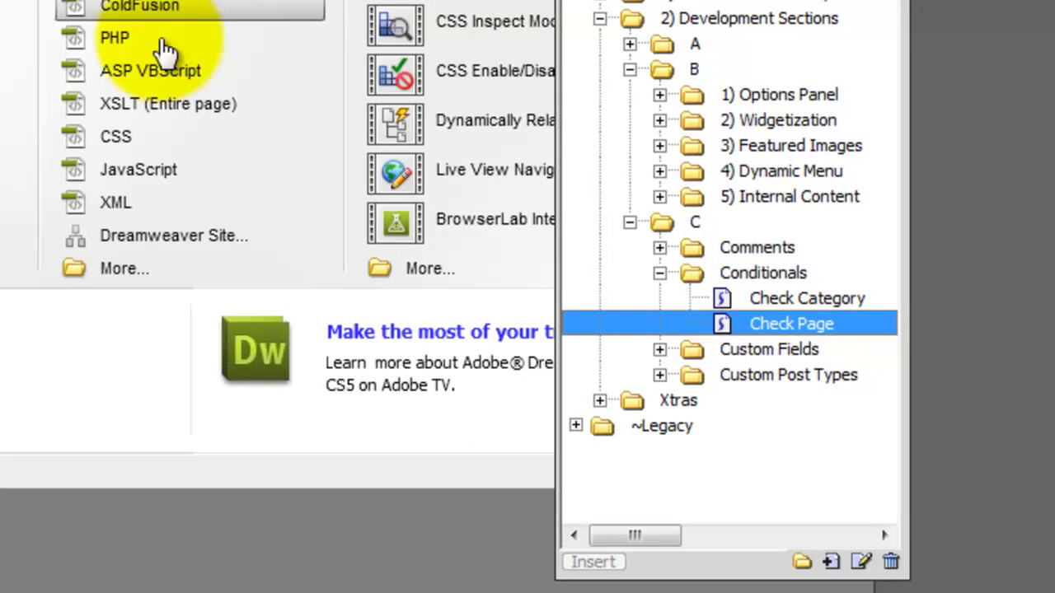
Create a new PHP document in Dreamweaver and return to the Bruschetta article in Chrome to examine its header.
{"action": "left_click", "coordinate": [115, 39]}
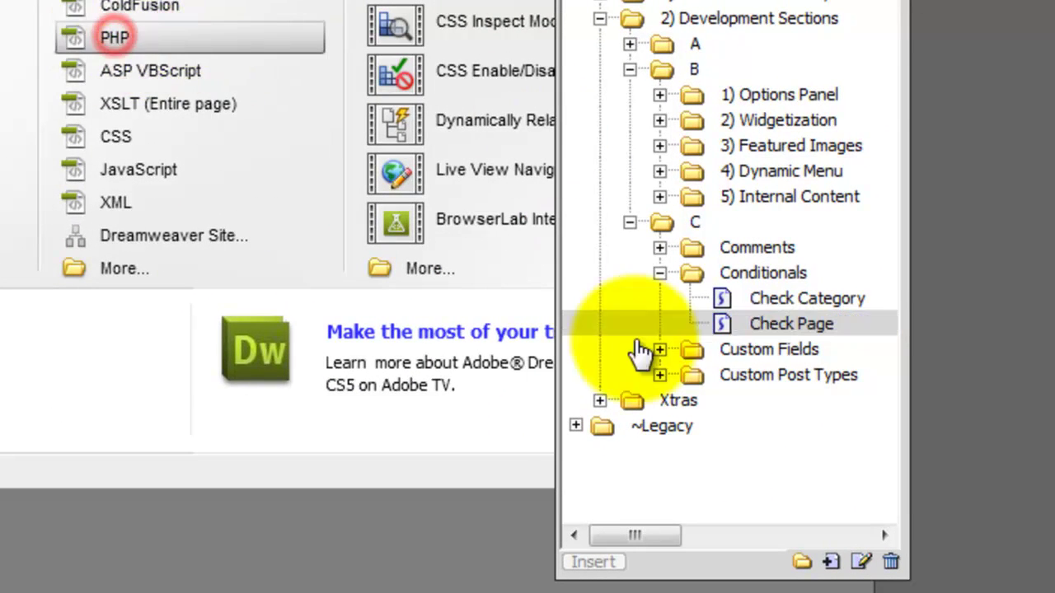
{"action": "left_click", "coordinate": [516, 381]}
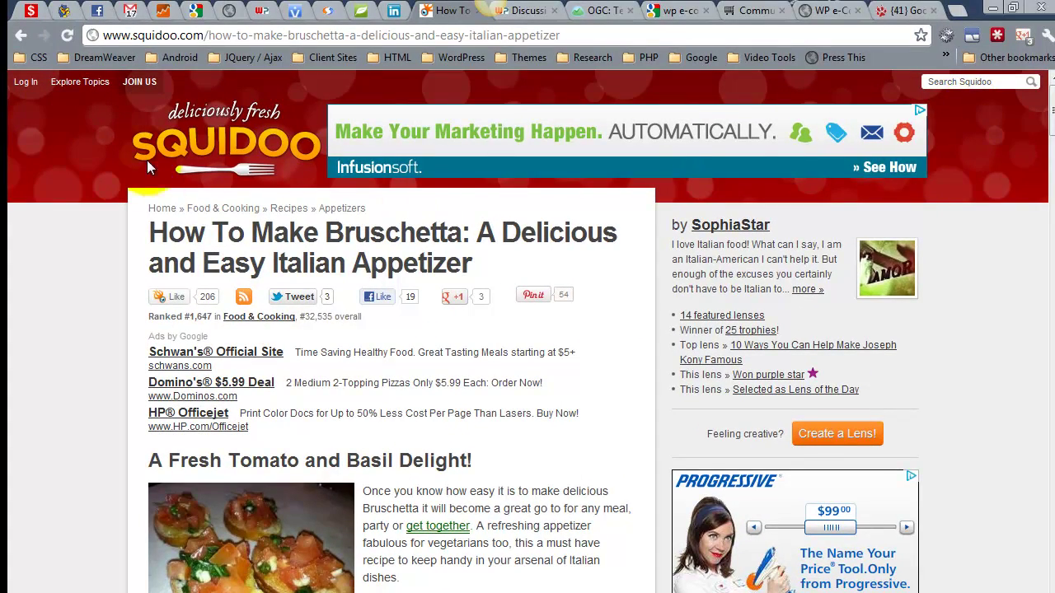
{"action": "left_click", "coordinate": [788, 145]}
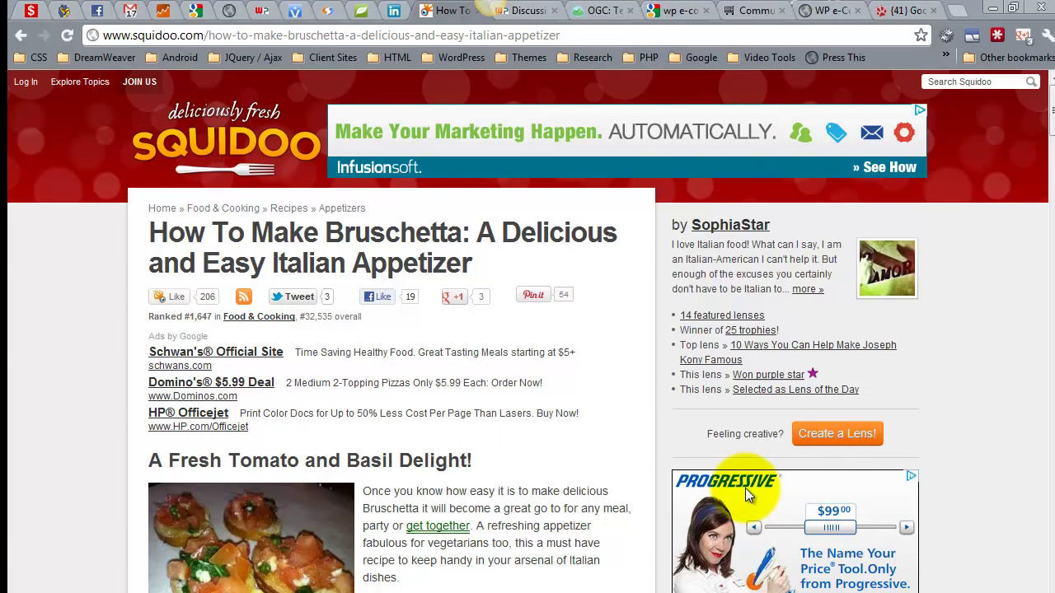
Switch back to Dreamweaver and expand the Custom Fields folder in snippet section C.
{"action": "key", "text": "alt+Tab"}
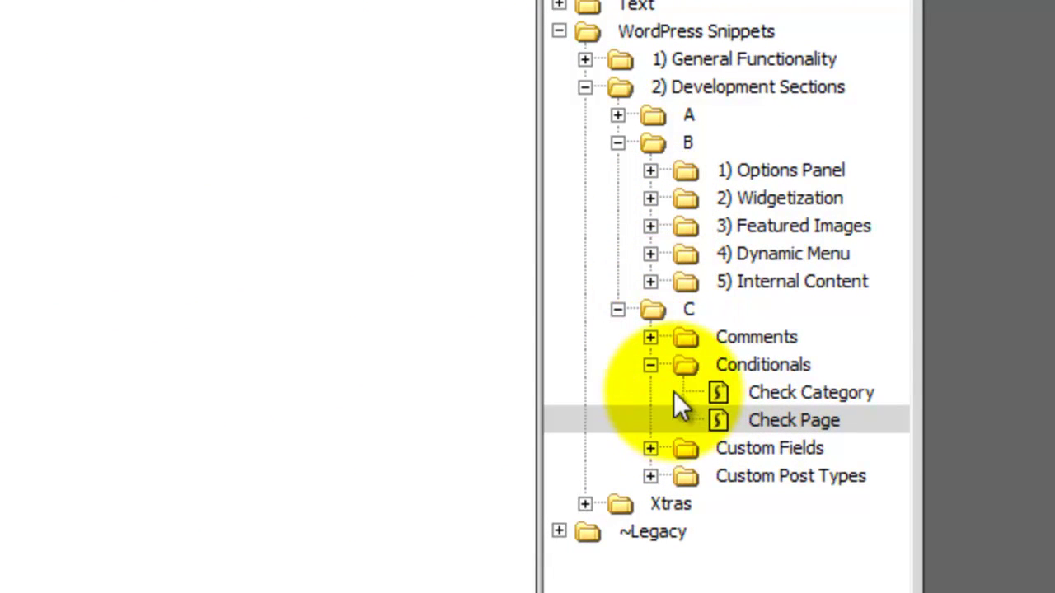
{"action": "left_click", "coordinate": [650, 449]}
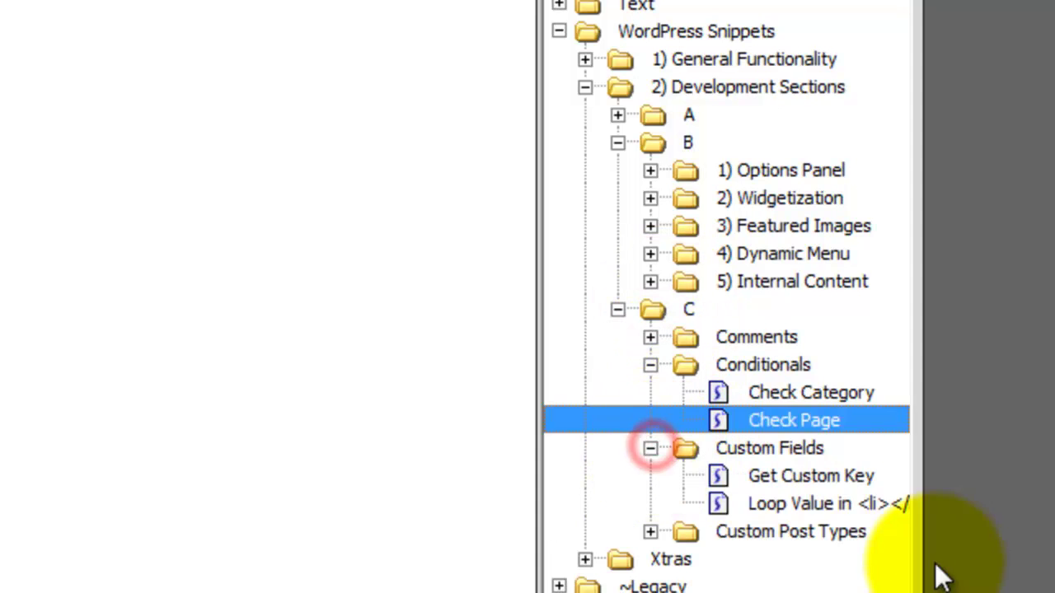
Select the Get Custom Key snippet under Custom Fields and switch to the Bruschetta article in Chrome.
{"action": "left_click", "coordinate": [840, 477]}
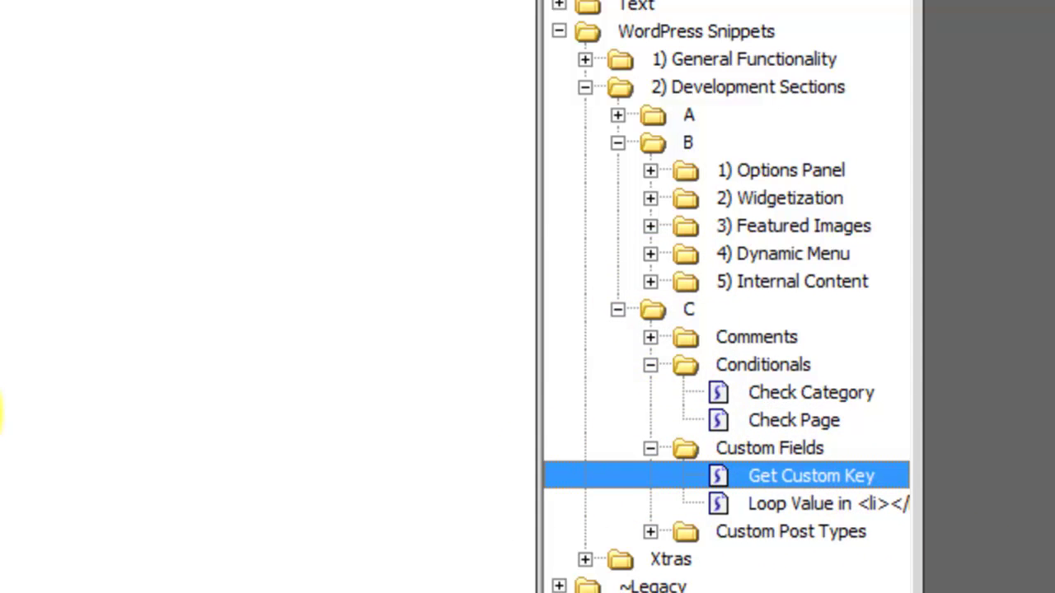
{"action": "left_click", "coordinate": [3, 412]}
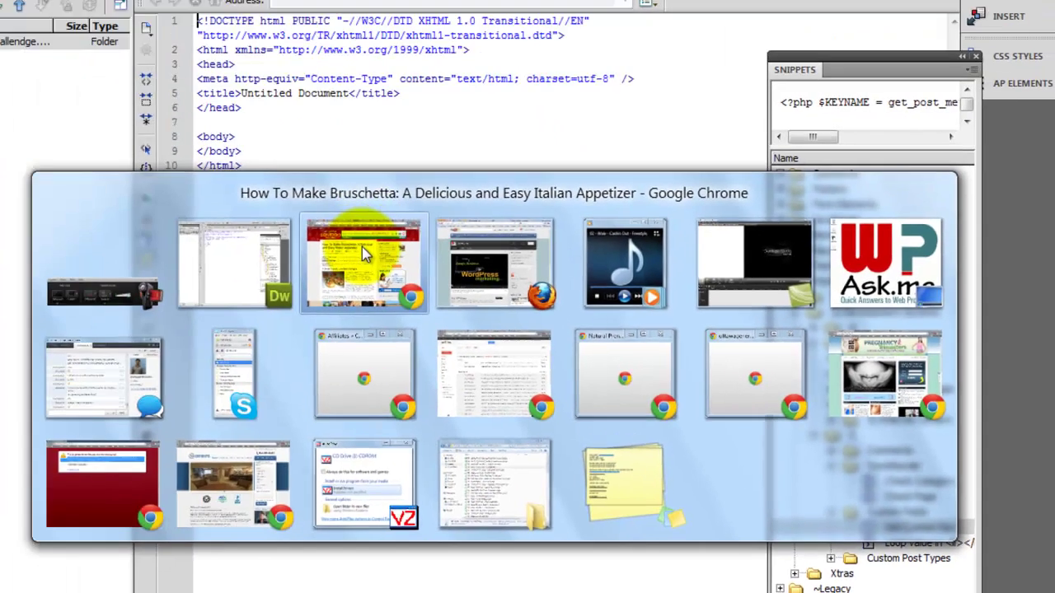
{"action": "left_click", "coordinate": [365, 248]}
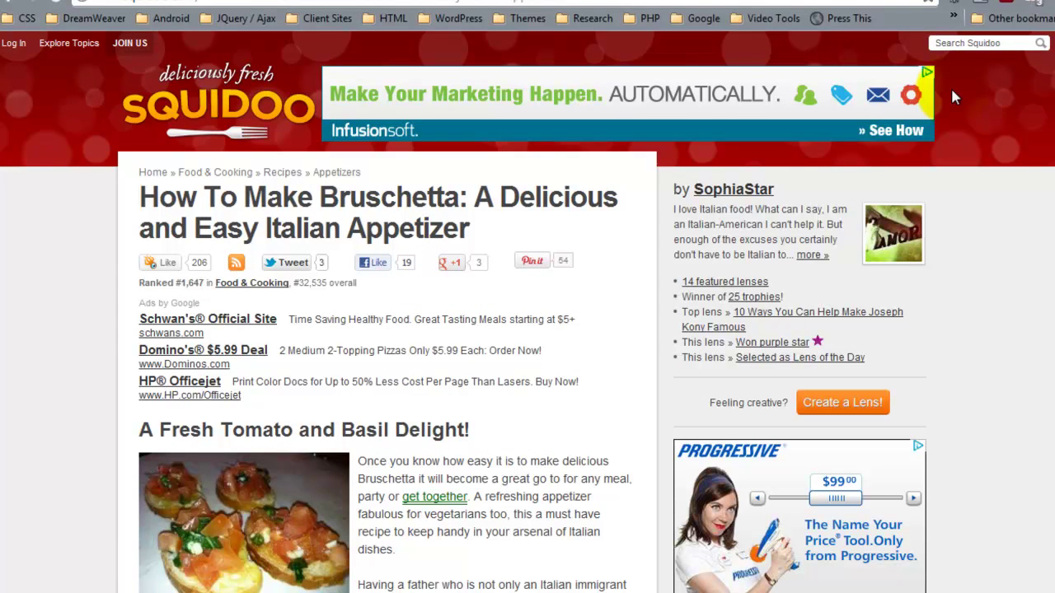
Examine the Bruschetta article's layout, including Contents At A Glance, its content sections and related pages, closing the pop-up advertisement.
{"action": "scroll", "coordinate": [429, 420], "scroll_direction": "down", "scroll_amount": 4}
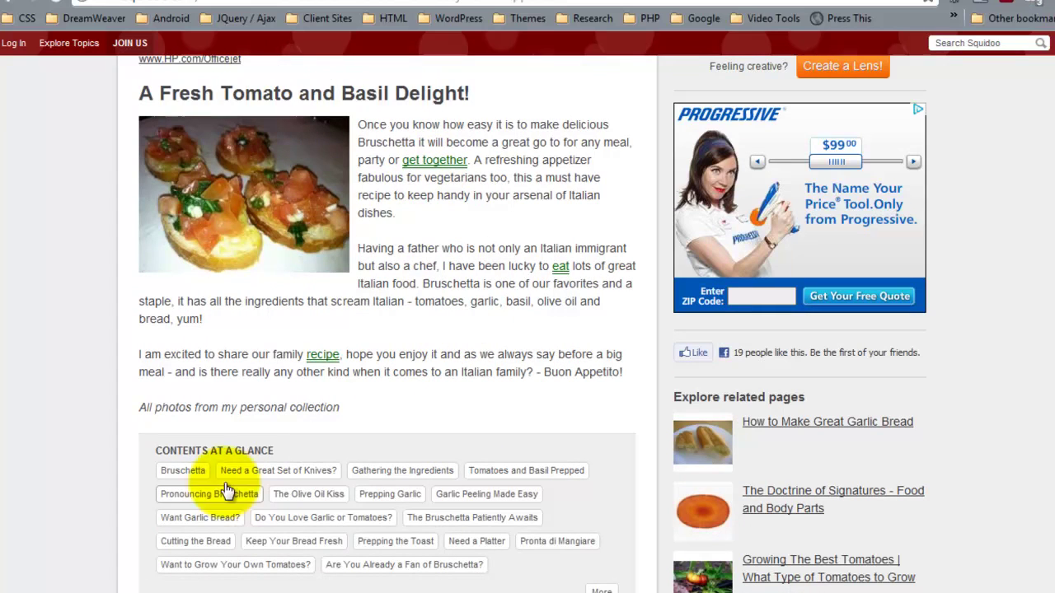
{"action": "scroll", "coordinate": [495, 527], "scroll_direction": "down", "scroll_amount": 7}
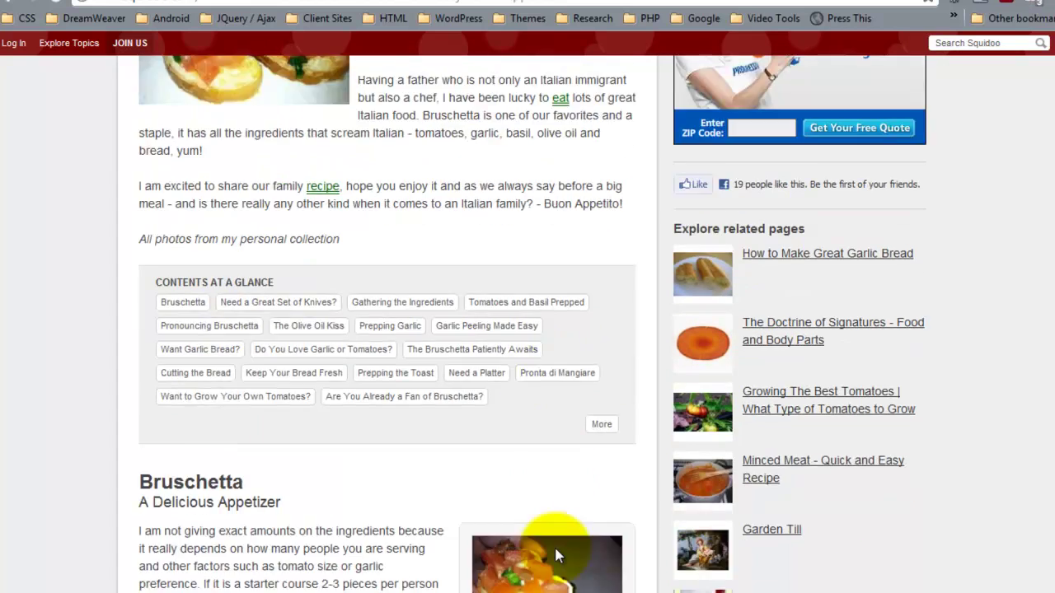
{"action": "scroll", "coordinate": [360, 436], "scroll_direction": "down", "scroll_amount": 11}
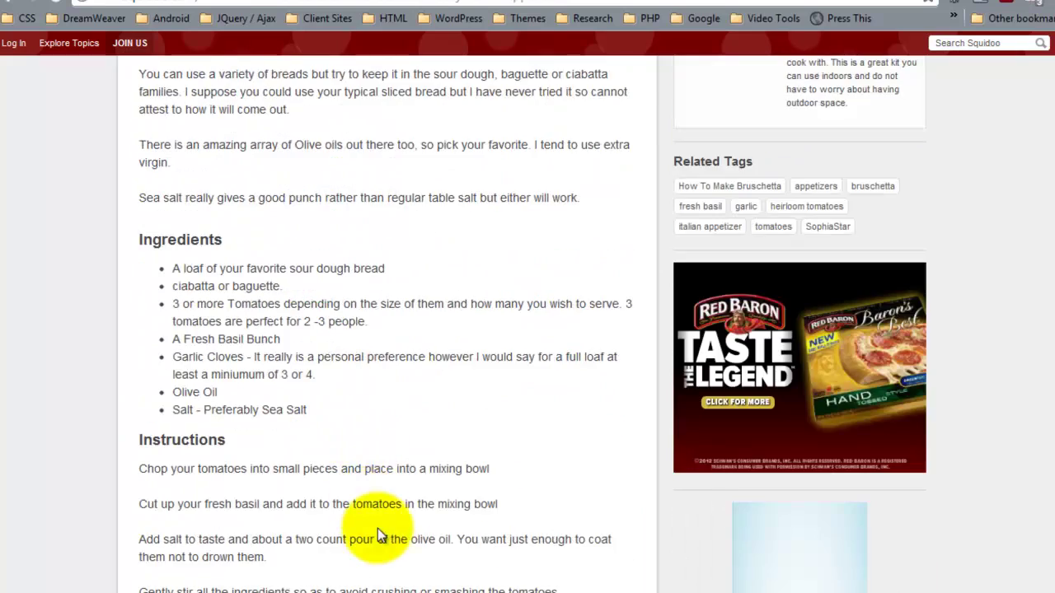
{"action": "scroll", "coordinate": [416, 521], "scroll_direction": "down", "scroll_amount": 2}
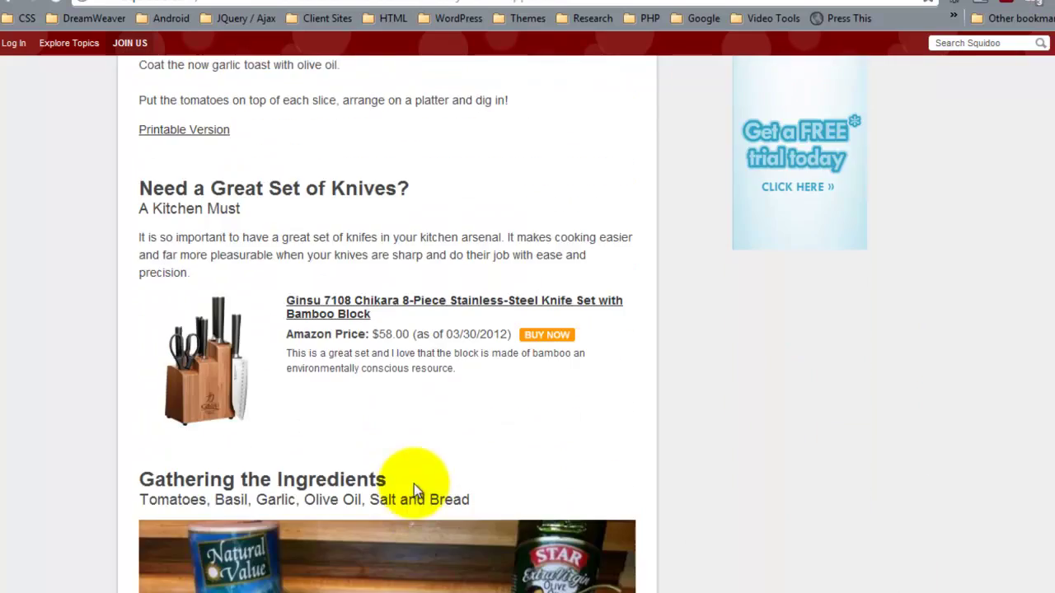
{"action": "scroll", "coordinate": [483, 435], "scroll_direction": "up", "scroll_amount": 7}
{"action": "scroll", "coordinate": [320, 395], "scroll_direction": "up", "scroll_amount": 7}
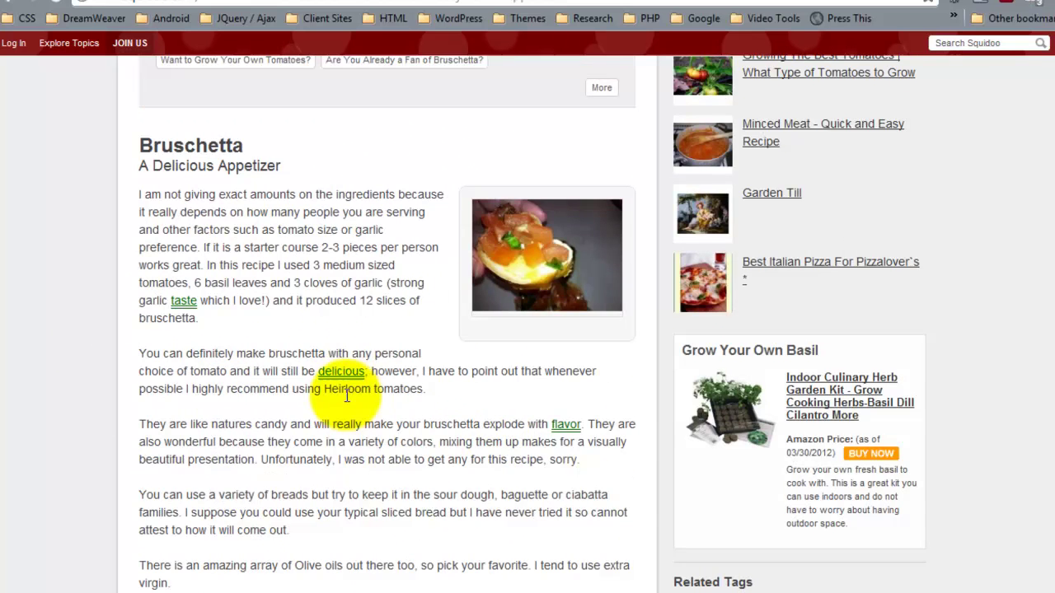
{"action": "scroll", "coordinate": [338, 375], "scroll_direction": "down", "scroll_amount": 3}
{"action": "scroll", "coordinate": [340, 376], "scroll_direction": "up", "scroll_amount": 6}
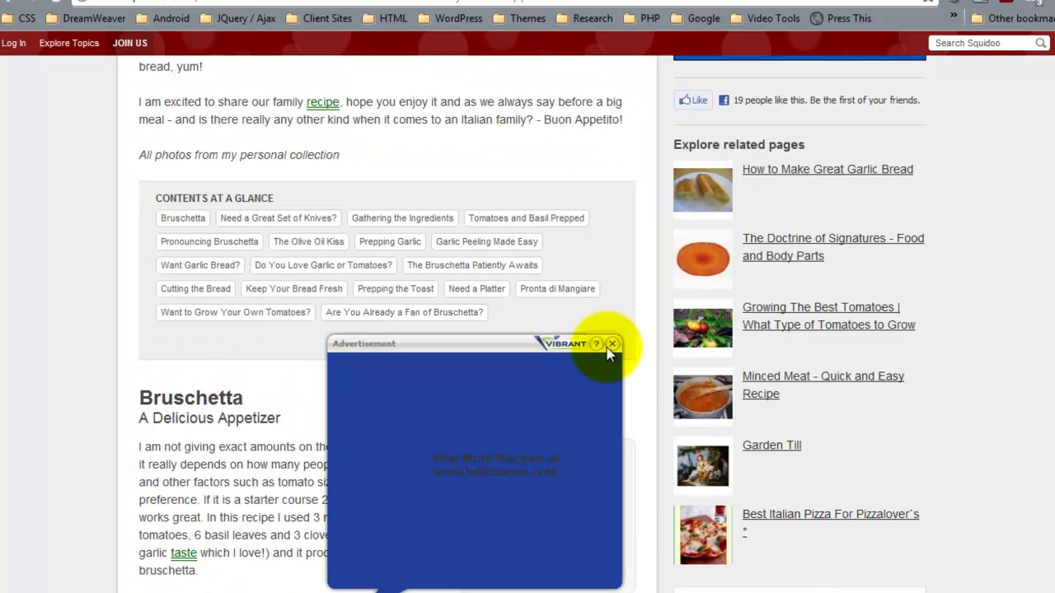
{"action": "left_click", "coordinate": [612, 343]}
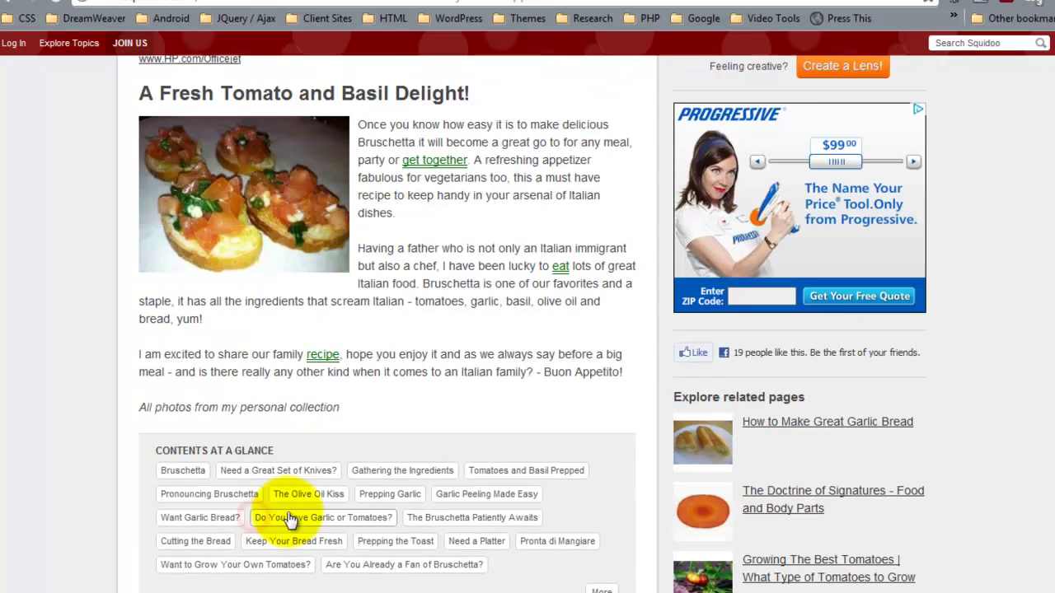
{"action": "scroll", "coordinate": [255, 518], "scroll_direction": "up", "scroll_amount": 7}
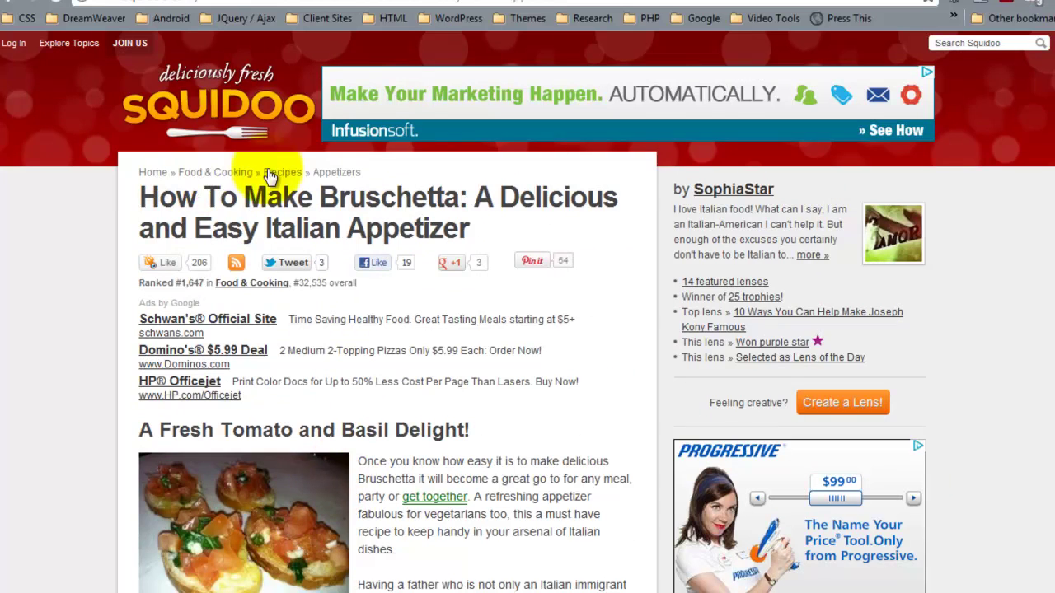
Open the Squidoo home page from the article's breadcrumb trail and examine its Explore Topics list.
{"action": "left_click", "coordinate": [151, 172]}
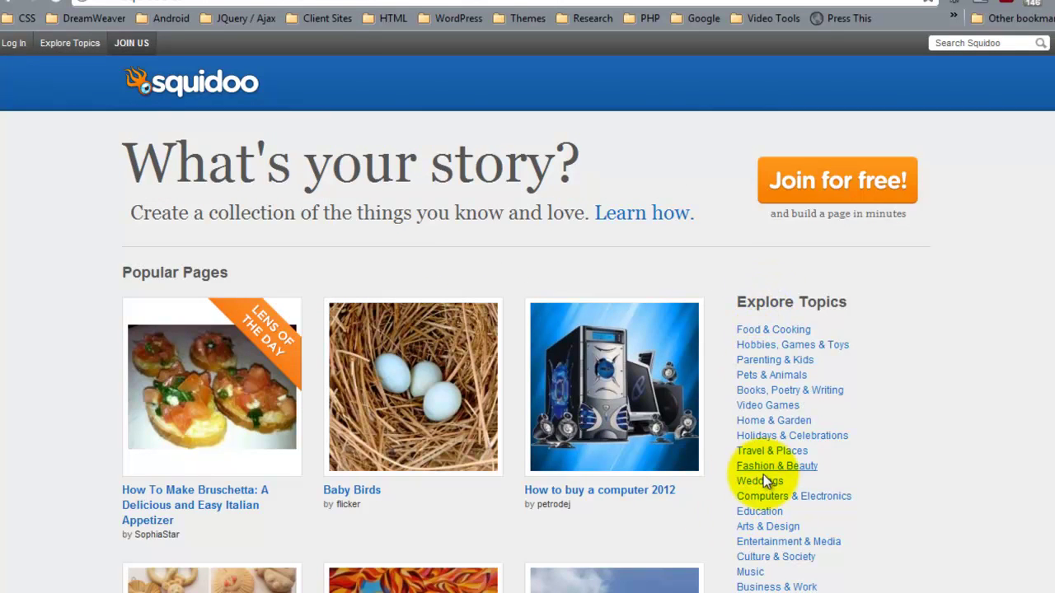
{"action": "scroll", "coordinate": [665, 510], "scroll_direction": "down", "scroll_amount": 6}
{"action": "scroll", "coordinate": [664, 510], "scroll_direction": "up", "scroll_amount": 6}
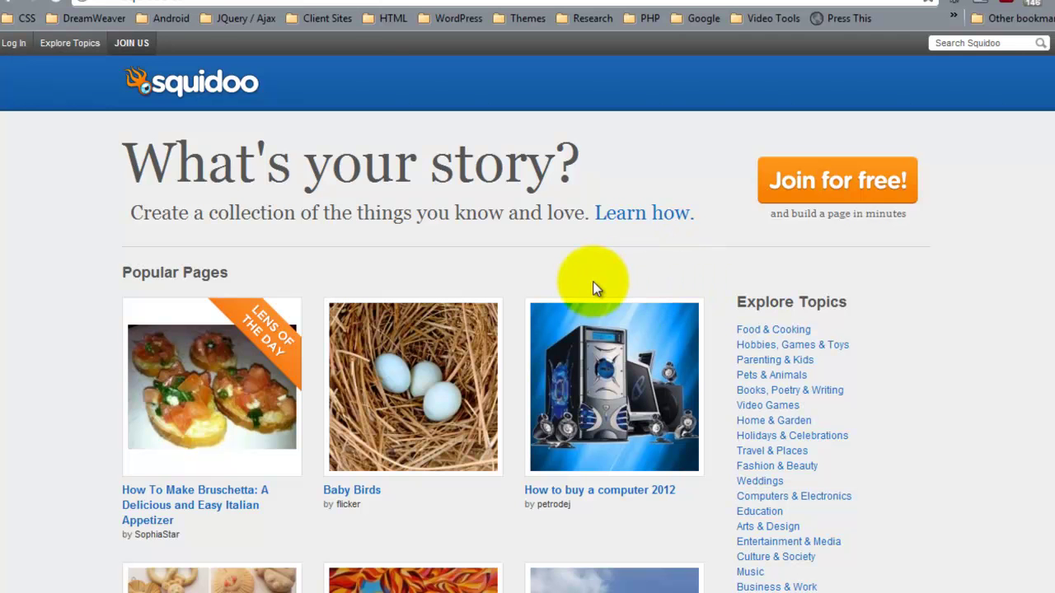
Switch to the WP-Ask.Me YouTube channel in Firefox and open its list of uploaded videos.
{"action": "key", "text": "alt+Tab"}
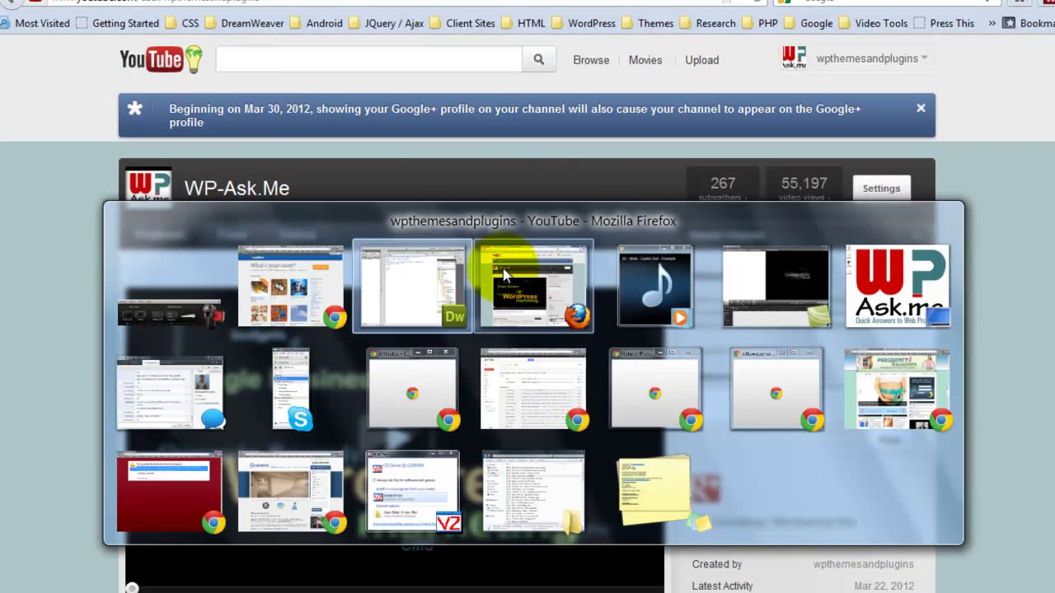
{"action": "left_click", "coordinate": [498, 264]}
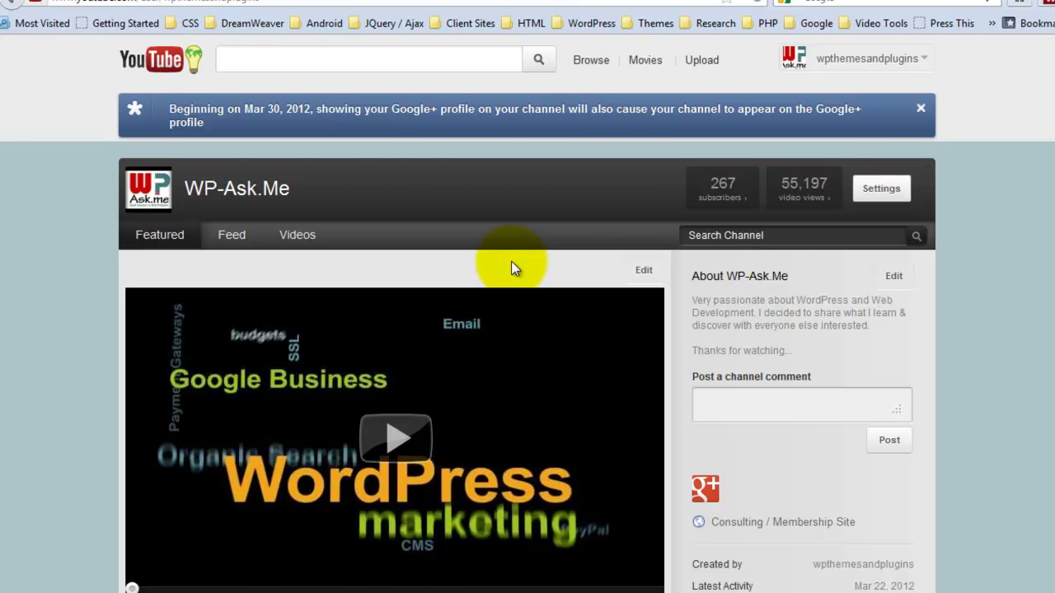
{"action": "key", "text": "alt+Tab"}
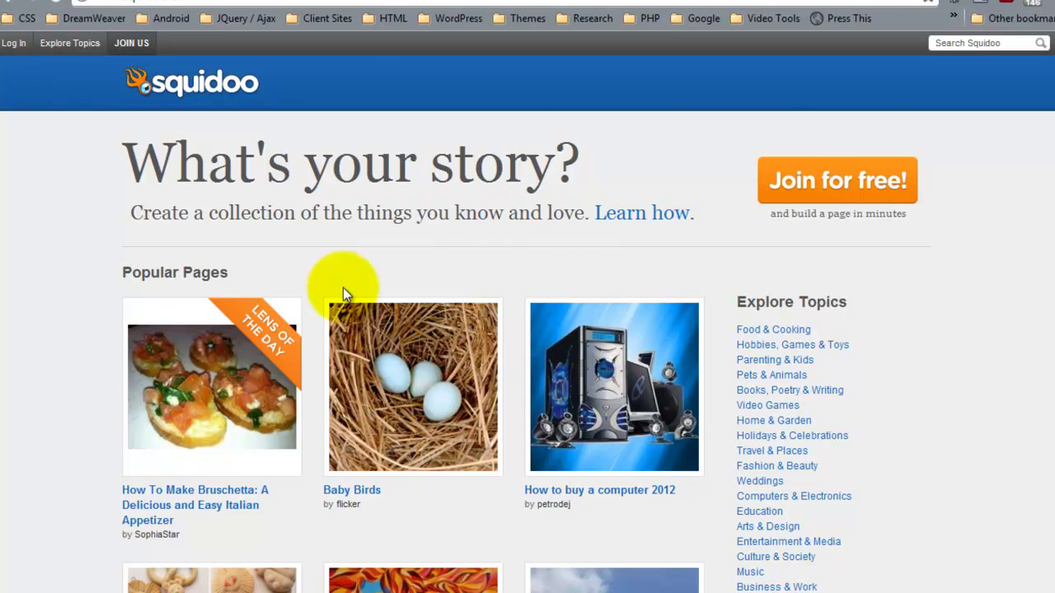
{"action": "key", "text": "alt+Tab"}
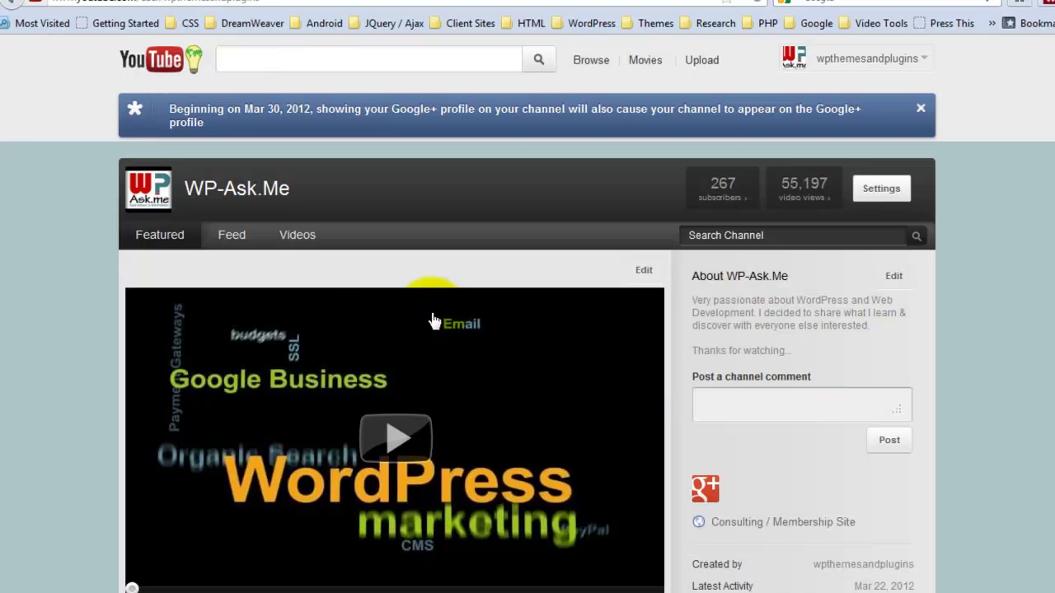
{"action": "left_click", "coordinate": [301, 245]}
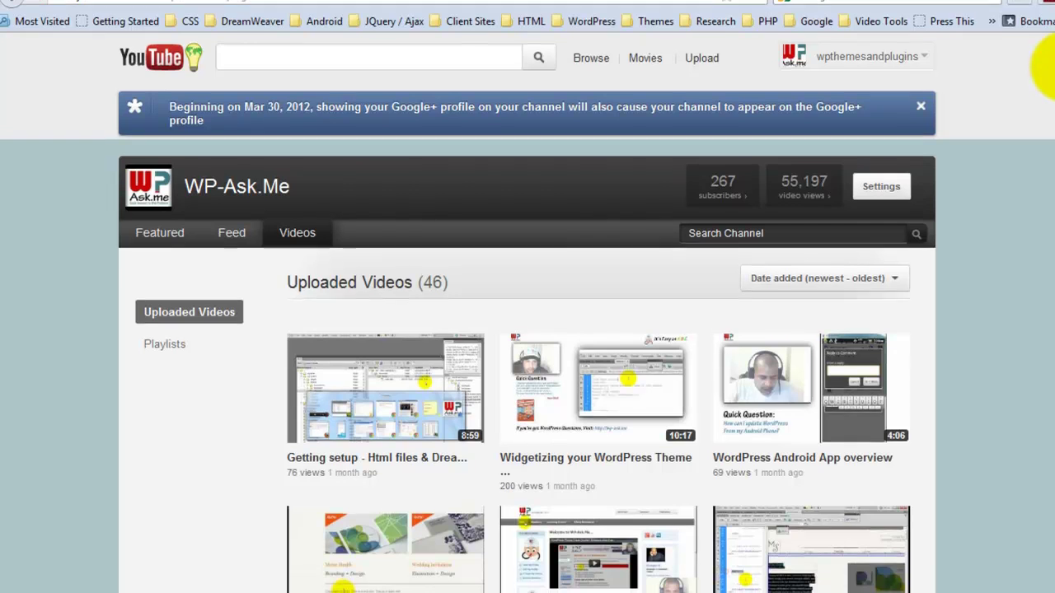
Look through the channel's uploaded videos for the tutorials on coding HTML / CSS into a WordPress theme.
{"action": "scroll", "coordinate": [1051, 70], "scroll_direction": "down", "scroll_amount": 4}
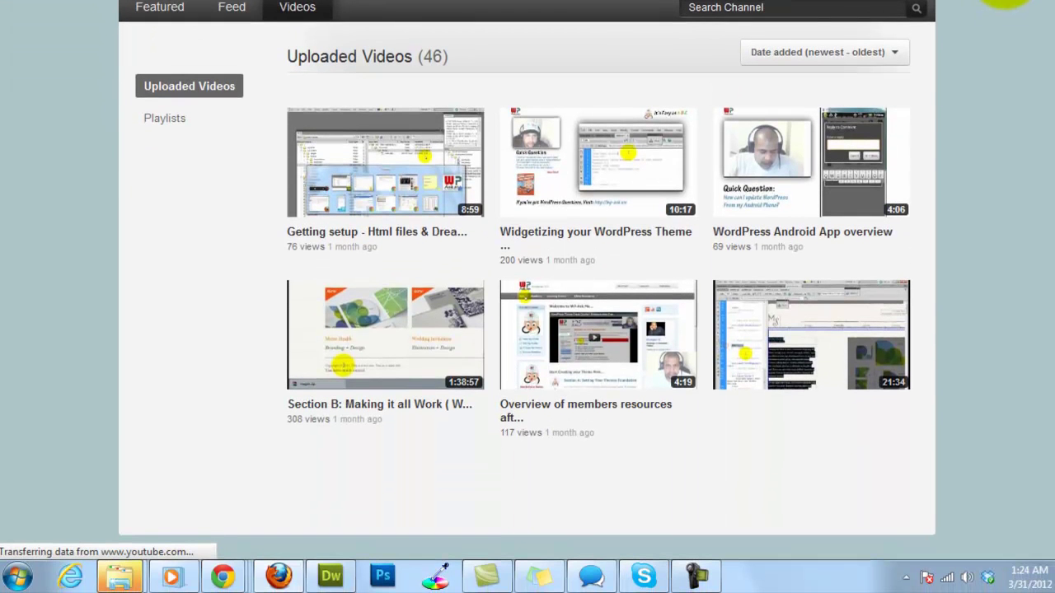
{"action": "left_click", "coordinate": [1006, 1]}
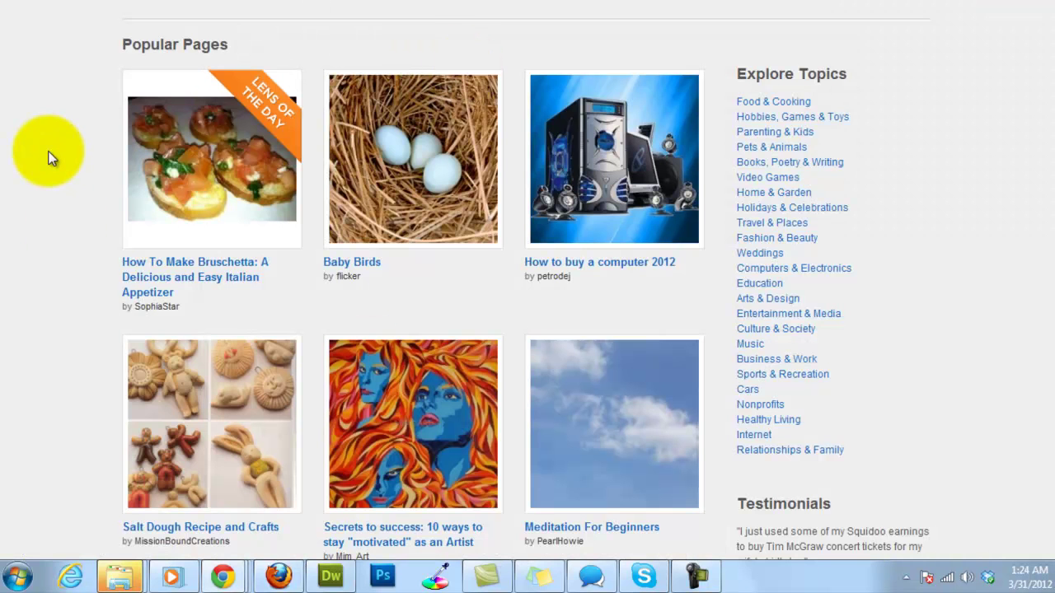
{"action": "key", "text": "ctrl+tab"}
{"action": "left_click", "coordinate": [184, 160]}
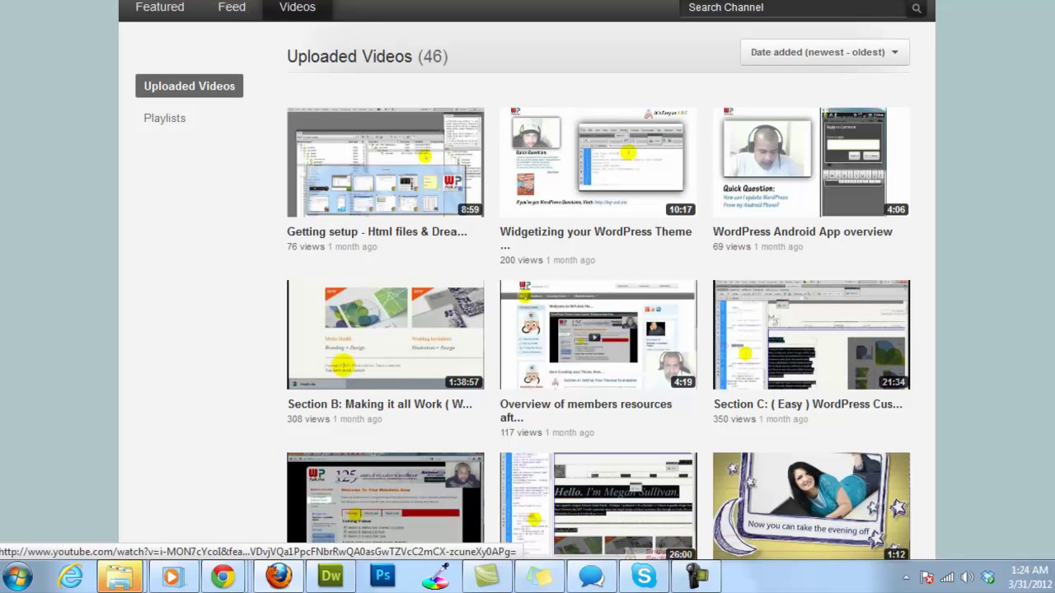
{"action": "scroll", "coordinate": [1049, 131], "scroll_direction": "down", "scroll_amount": 12}
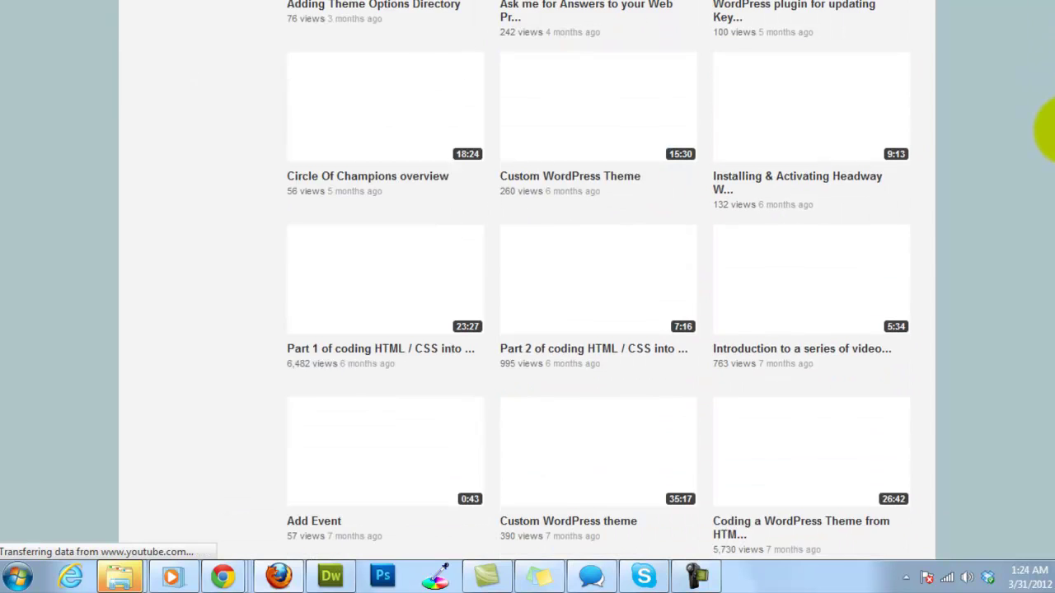
{"action": "scroll", "coordinate": [1050, 165], "scroll_direction": "down", "scroll_amount": 3}
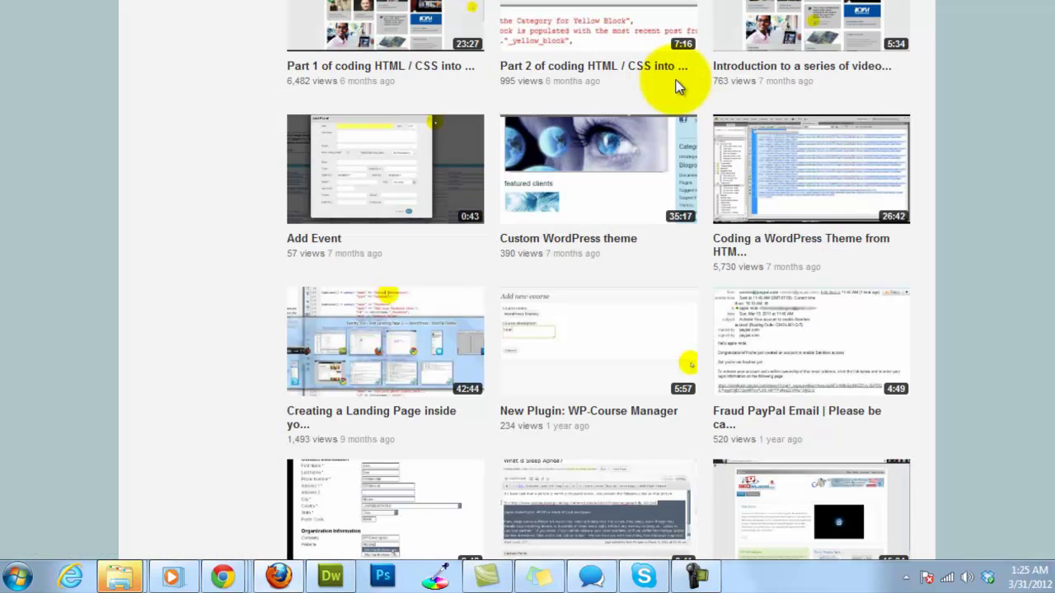
Switch to Dreamweaver to view the WordPress Snippets folders and return to the YouTube video list in Firefox.
{"action": "key", "text": "super+grave"}
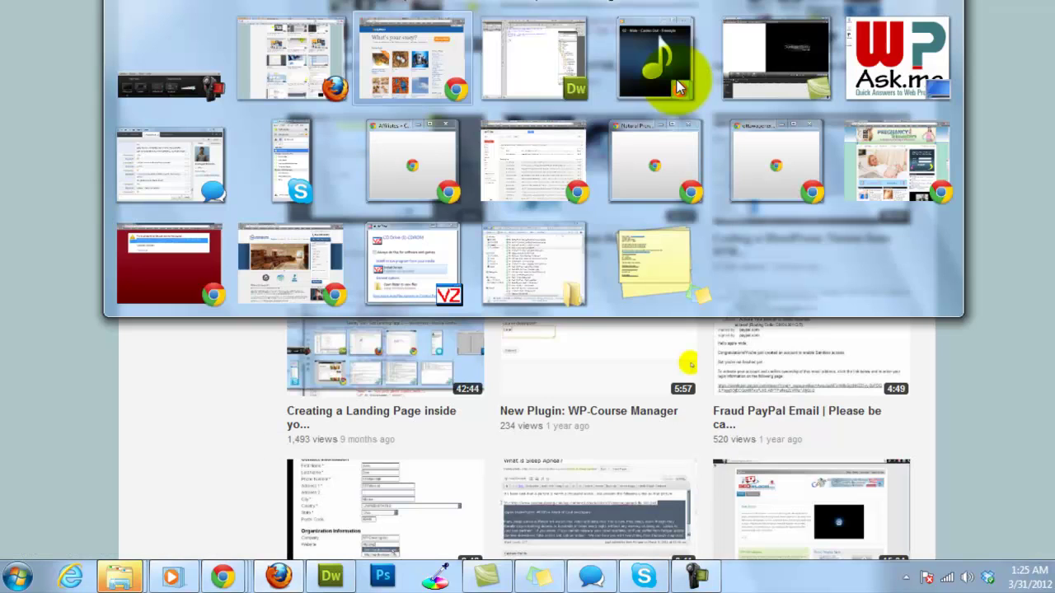
{"action": "left_click", "coordinate": [573, 66]}
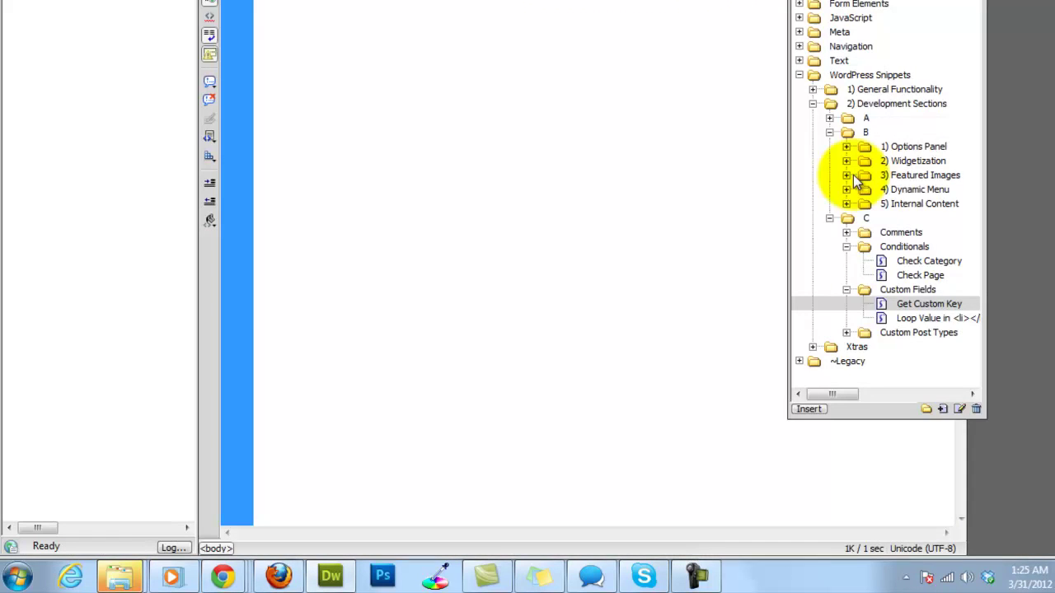
{"action": "key", "text": "alt+Tab"}
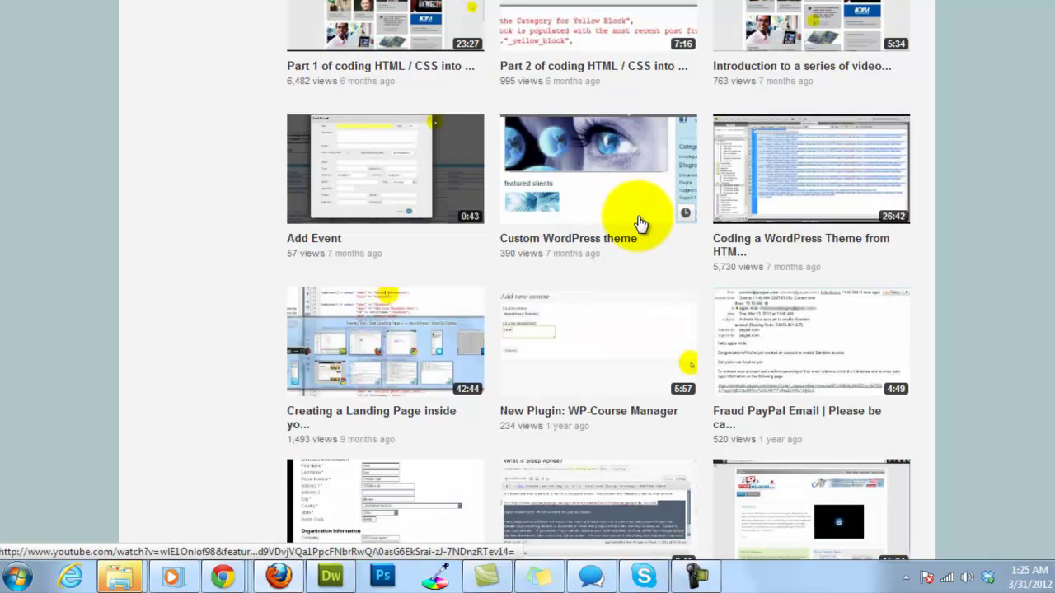
Open the video "Part 1 of coding HTML / CSS into a WordPress Theme" and close its annotation overlay.
{"action": "scroll", "coordinate": [860, 217], "scroll_direction": "up", "scroll_amount": 3}
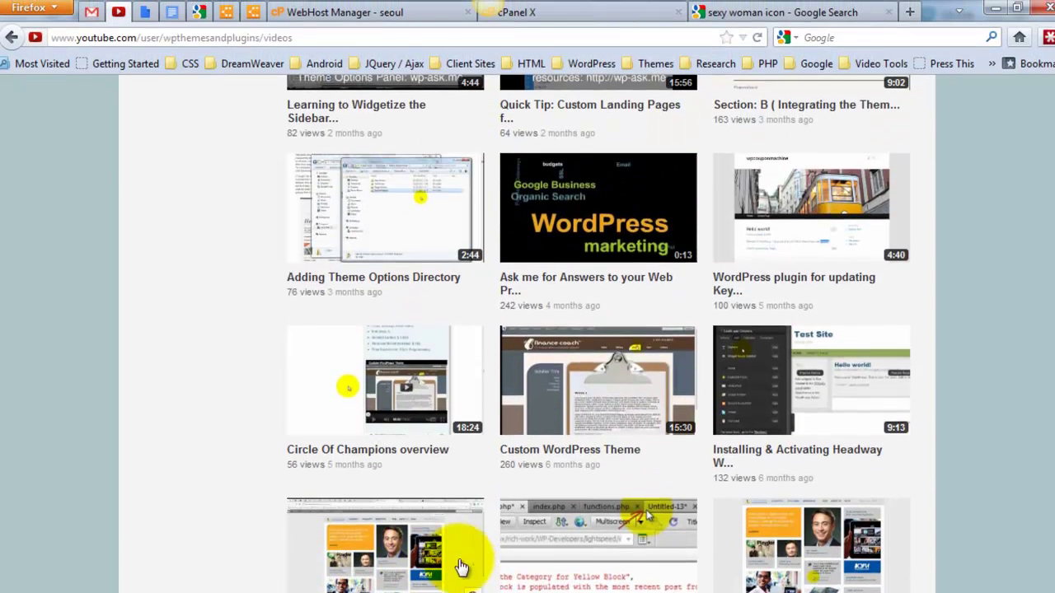
{"action": "left_click", "coordinate": [462, 561]}
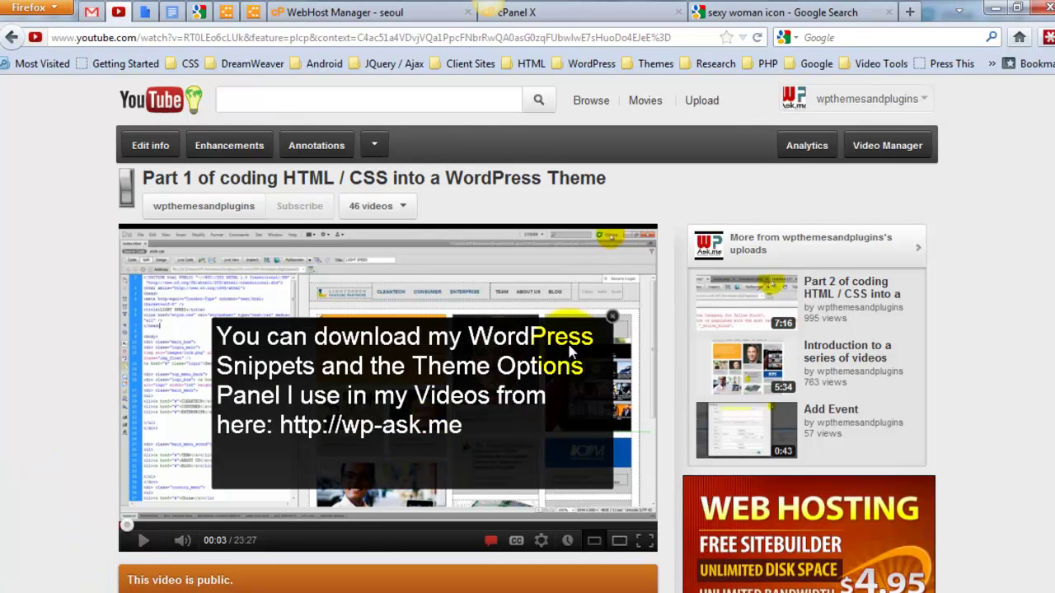
{"action": "left_click", "coordinate": [618, 320]}
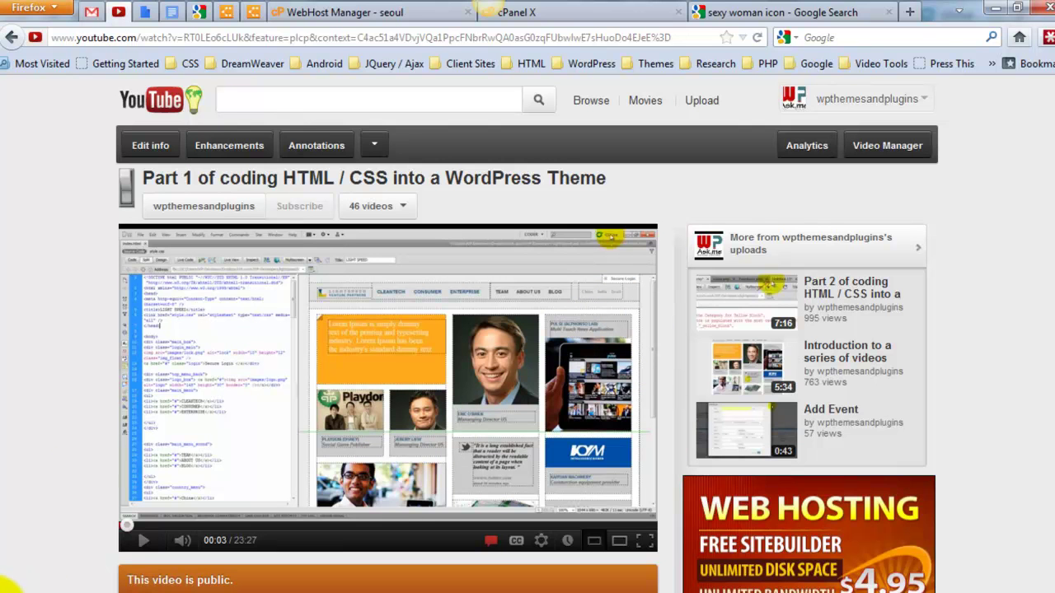
Switch from the YouTube video back to the Squidoo home page in Chrome.
{"action": "key", "text": "alt+Tab"}
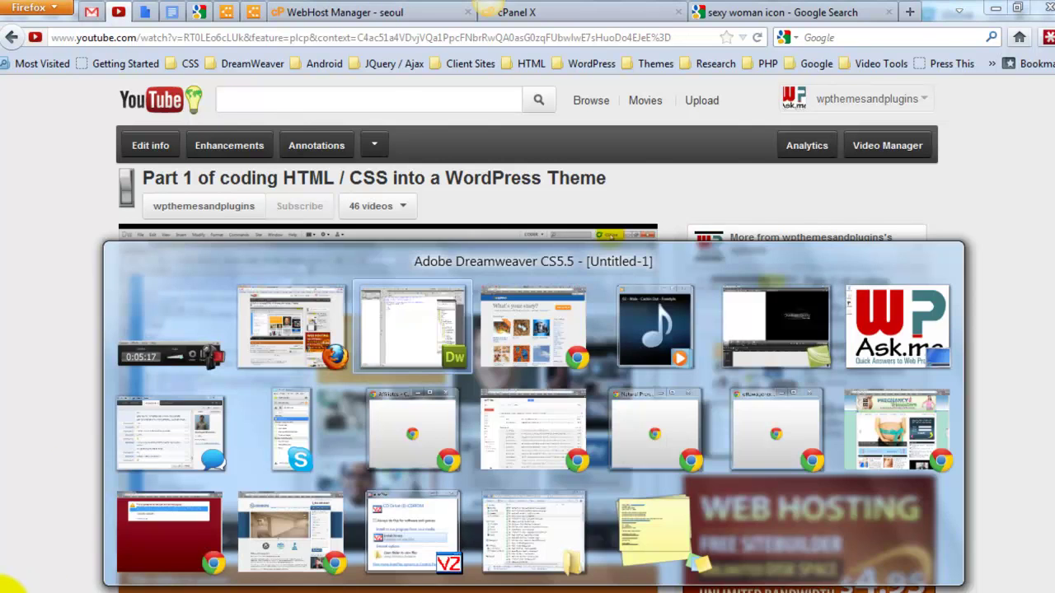
{"action": "key", "text": "alt+Tab"}
{"action": "key", "text": "alt+Tab"}
{"action": "key", "text": "alt+Tab"}
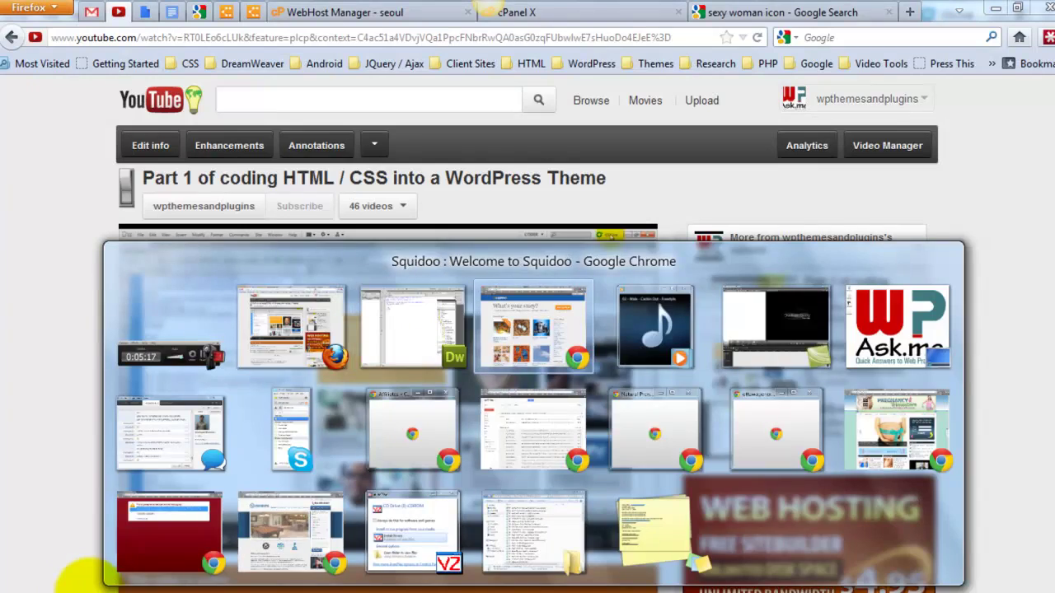
{"action": "key", "text": "alt+Tab"}
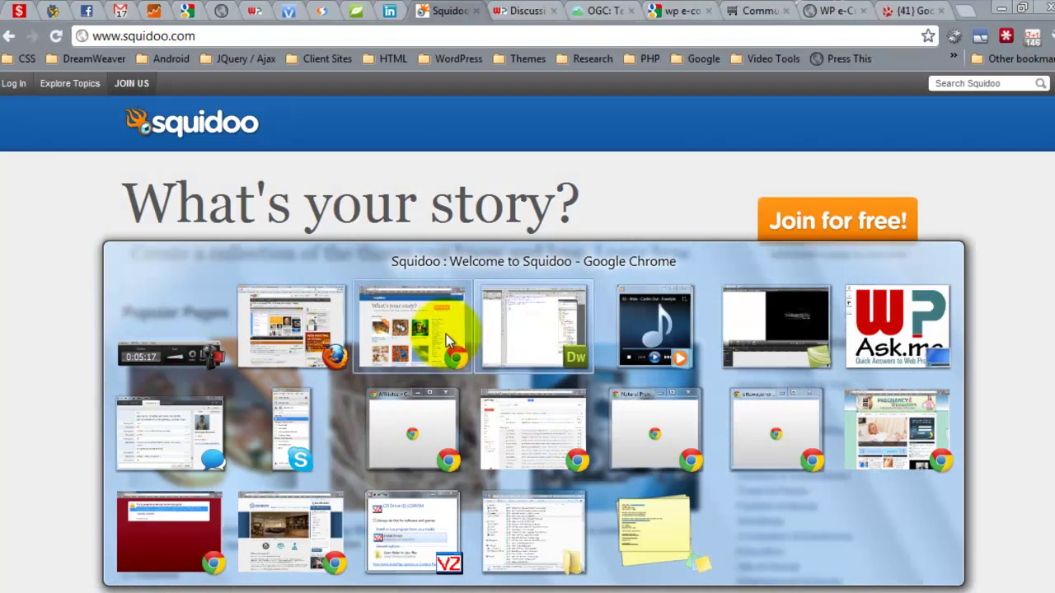
{"action": "left_click", "coordinate": [445, 334]}
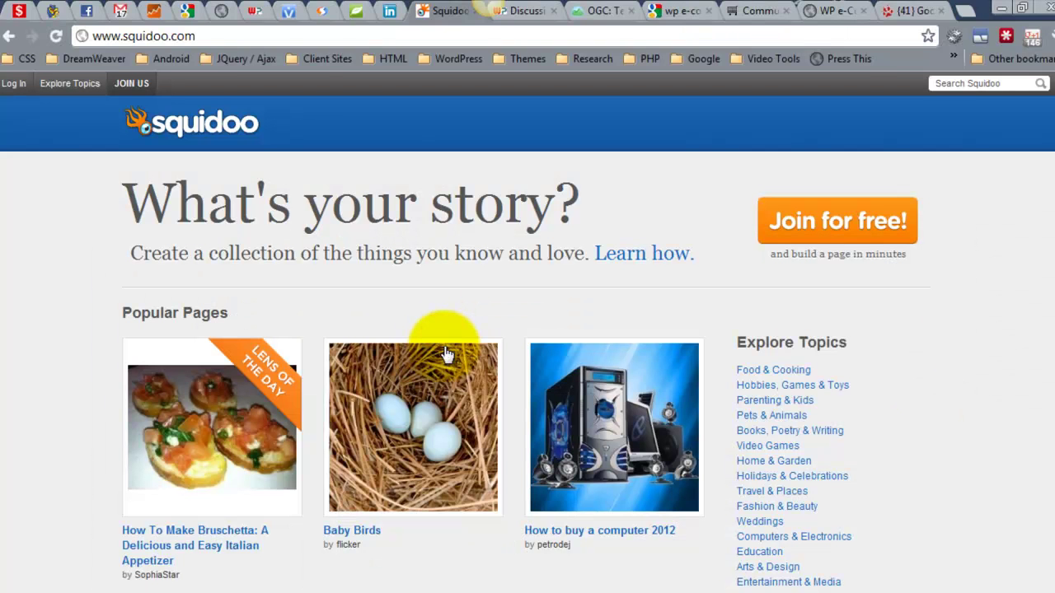